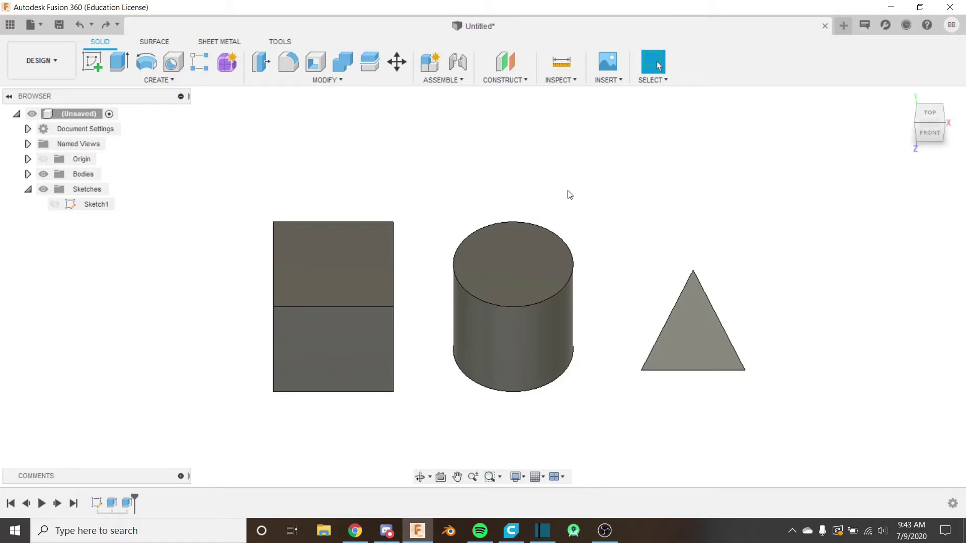
- Show the CONSTRUCT menu's plane, axis and point commands
left_click(518, 82)
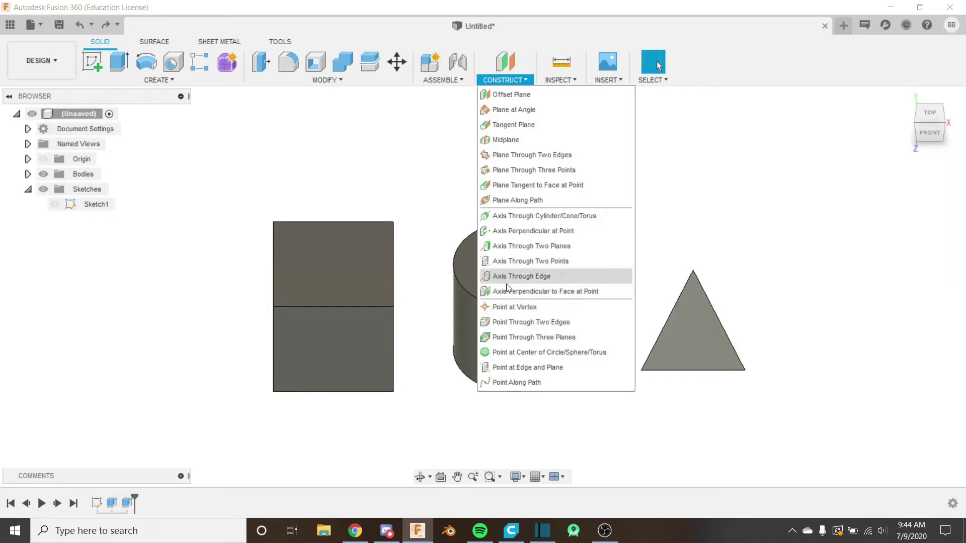
- Start Point at Vertex, tilt and zoom the view, then cancel the command
left_click(524, 309)
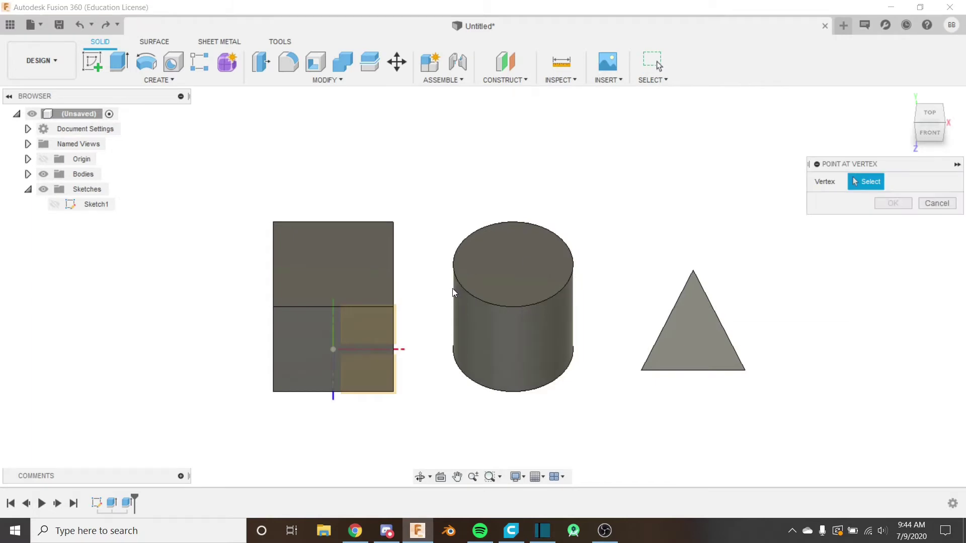
middle_click_drag(452, 288, 430, 278, "shift")
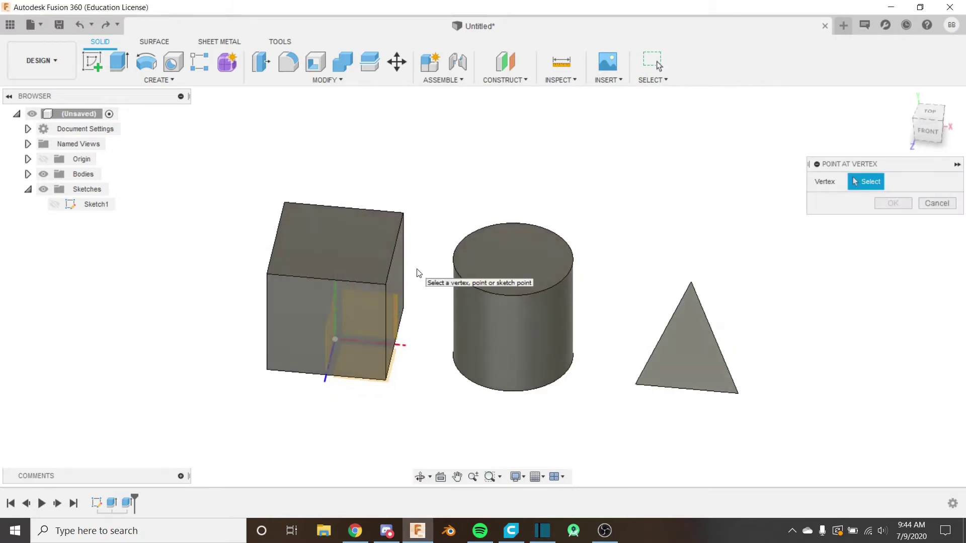
scroll(424, 266, "up", 3)
scroll(425, 261, "up", 2)
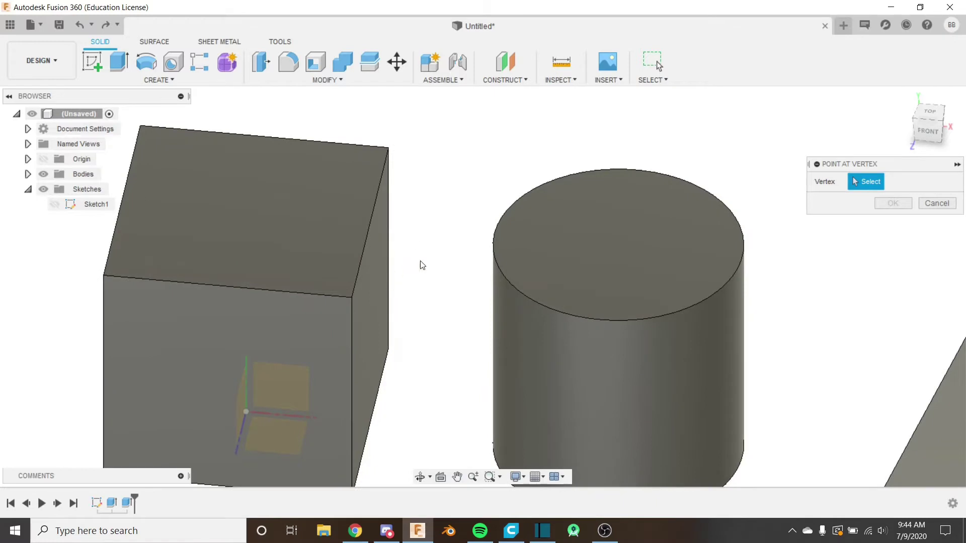
left_click(919, 205)
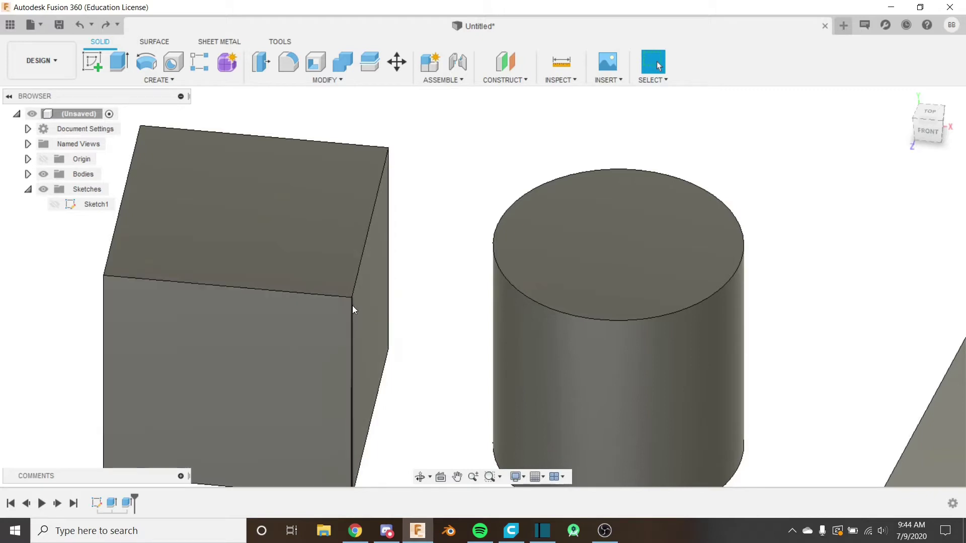
- Select and clear cube corners, ending on the front top-right corner vertex
left_click(104, 276)
scroll(119, 288, "down", 5)
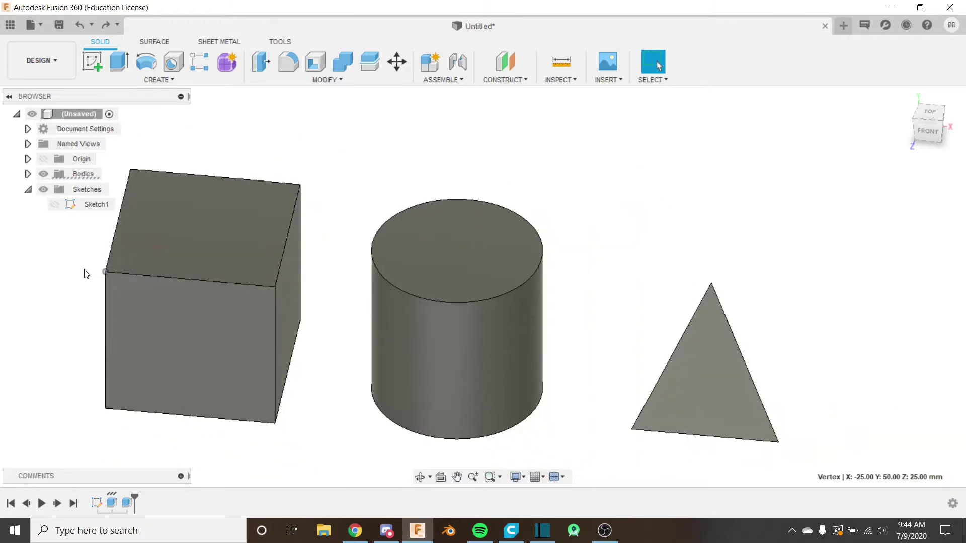
left_click(86, 272)
left_click(275, 286)
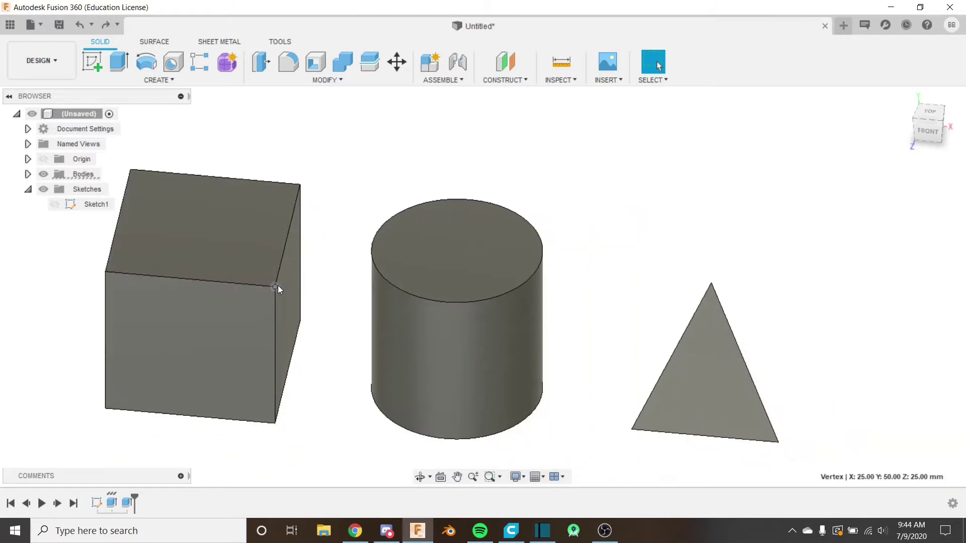
- Place a construction point at the cube's top-right corner vertex with Point at Vertex
left_click(319, 300)
middle_click_drag(321, 300, 327, 297, "shift")
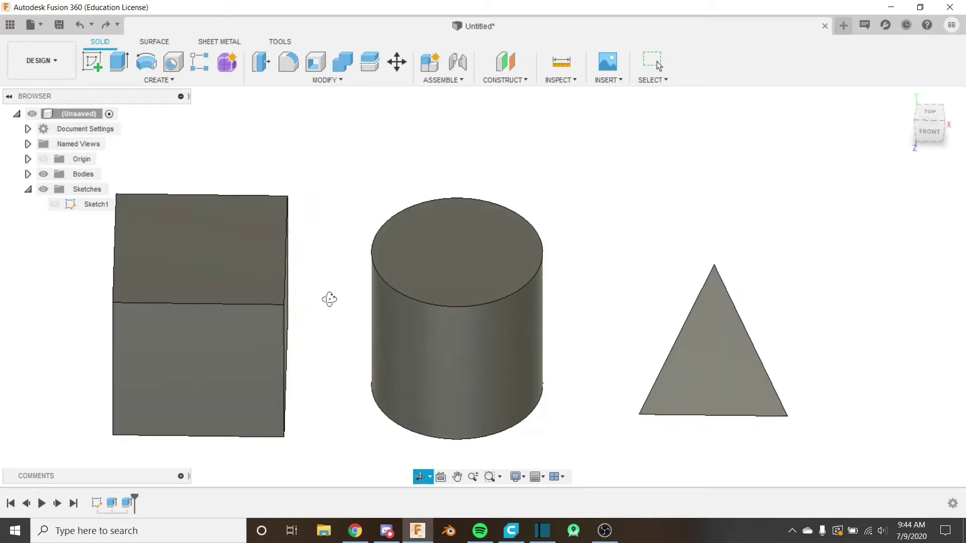
left_click(505, 80)
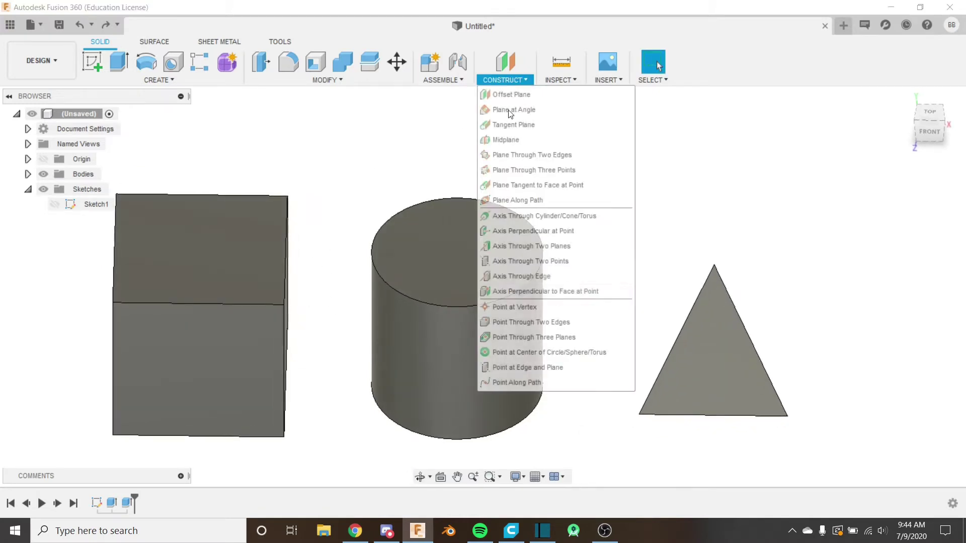
left_click(530, 306)
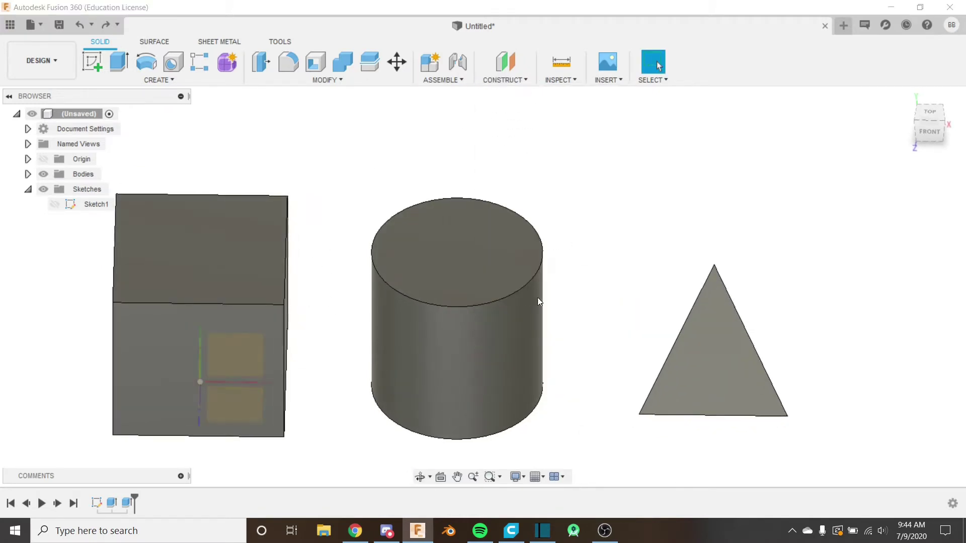
left_click(284, 305)
middle_click_drag(315, 282, 309, 288, "shift")
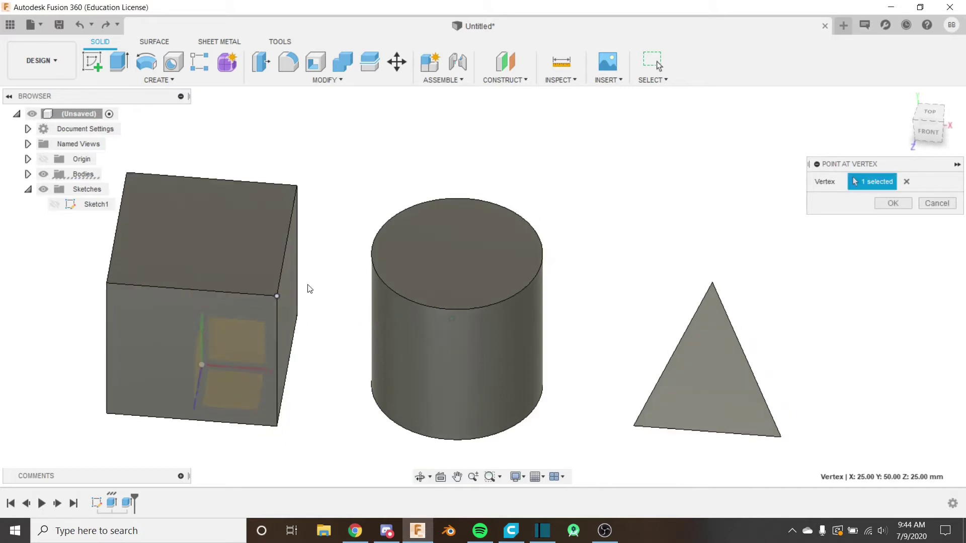
left_click(893, 202)
- Check Point1 in the Construction folder and select it at the cube corner
scroll(294, 287, "up", 5)
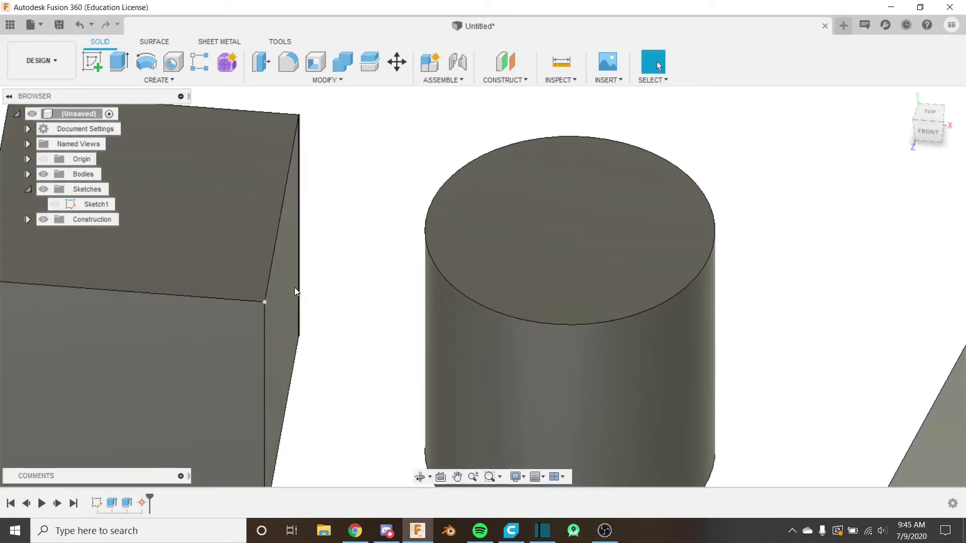
left_click(27, 219)
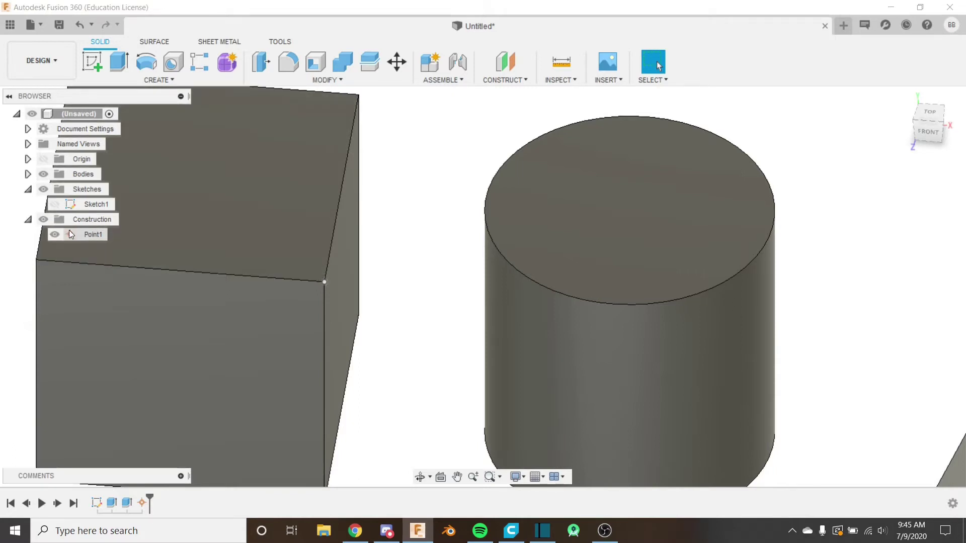
left_click(28, 220)
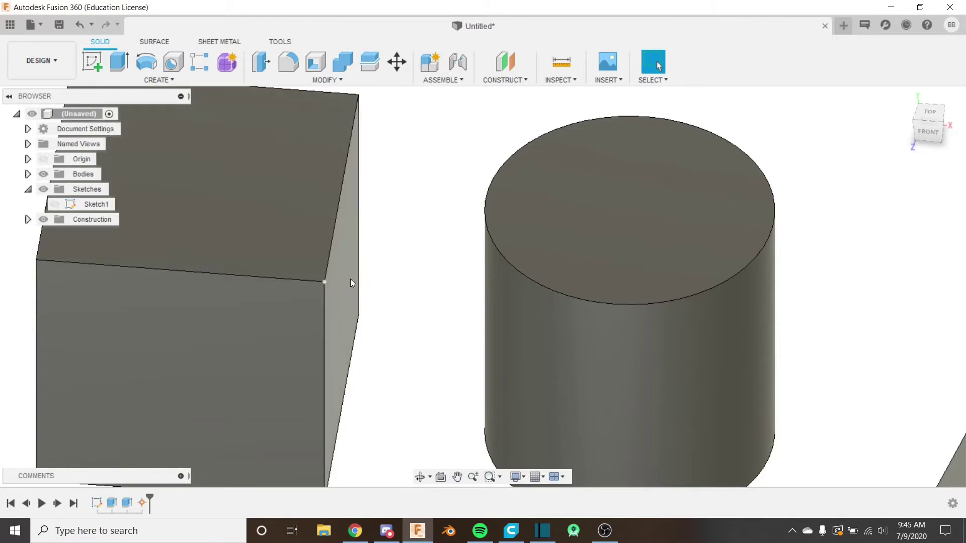
left_click(325, 282)
scroll(327, 275, "down", 5)
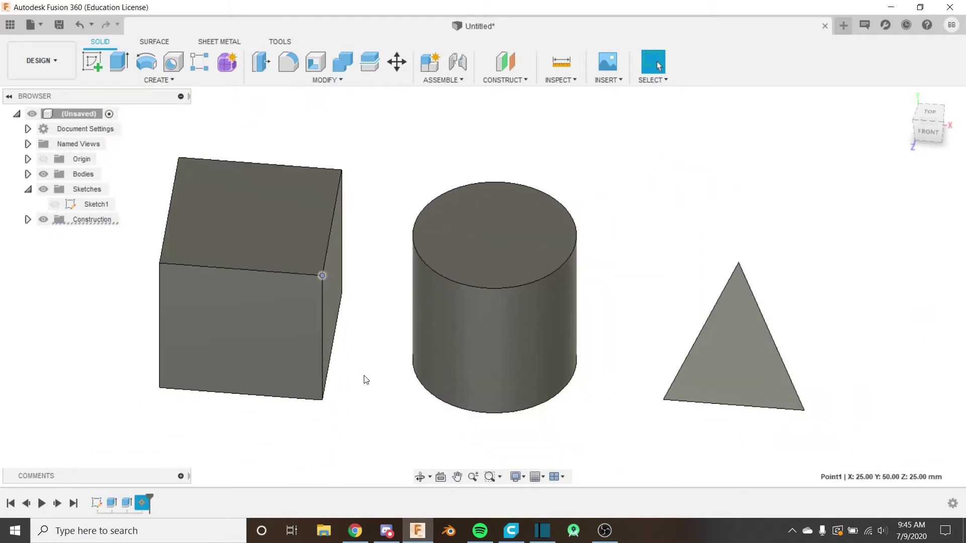
middle_click_drag(363, 377, 367, 334, "shift")
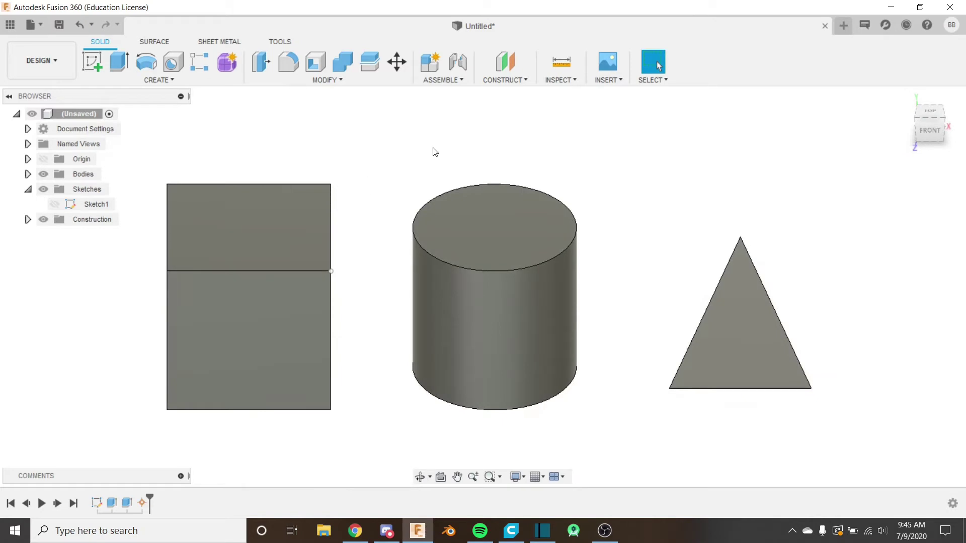
- Start Point Through Two Edges and shift the shapes to the right
left_click(519, 80)
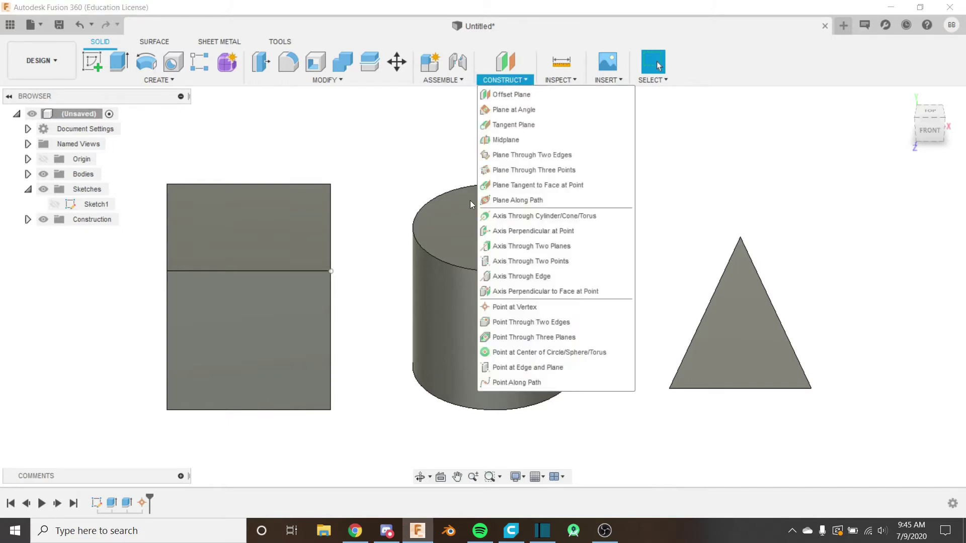
left_click(587, 324)
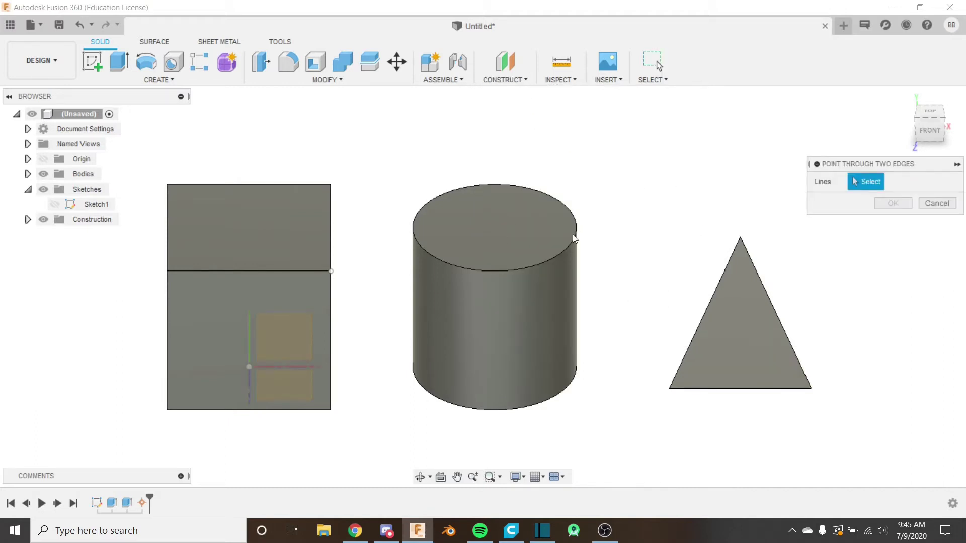
scroll(578, 241, "right", 3)
scroll(492, 332, "down", 1)
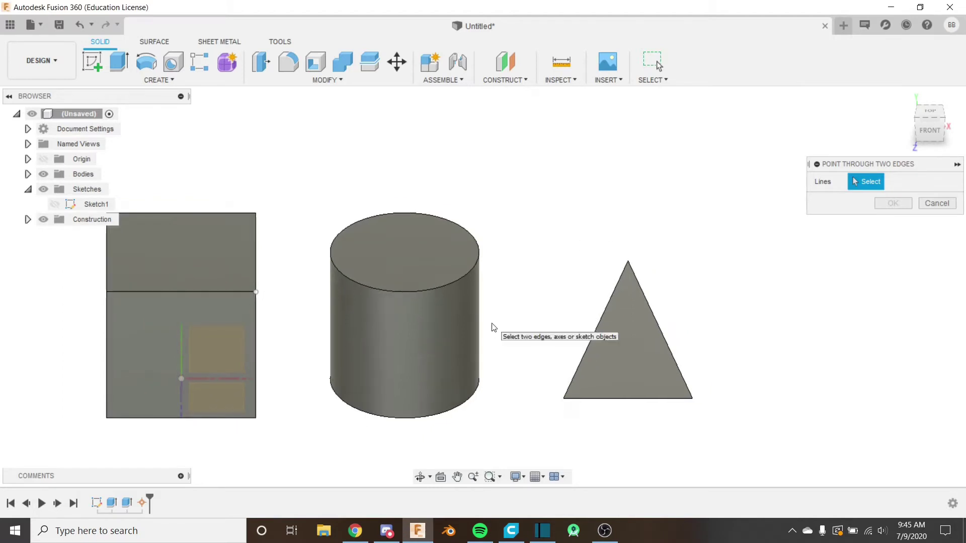
middle_click_drag(491, 327, 534, 327)
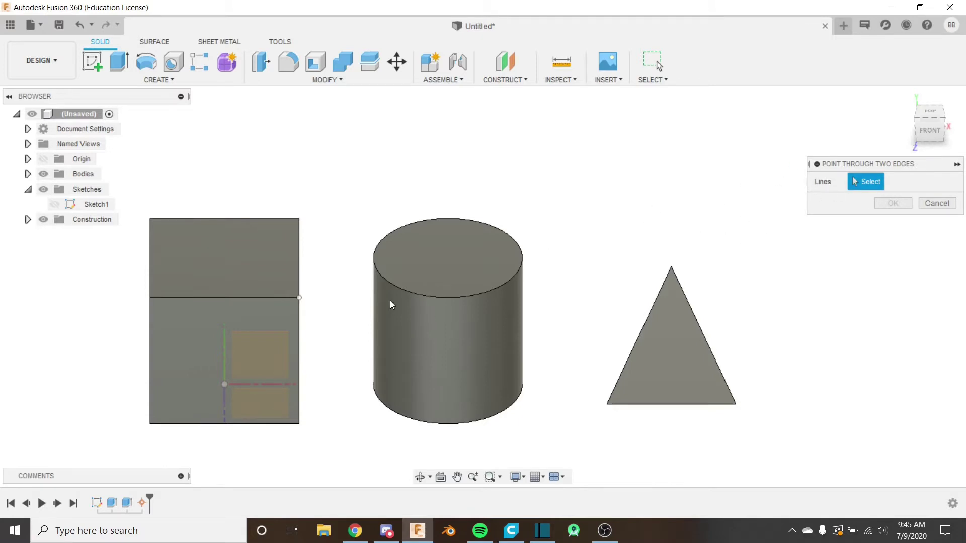
middle_click_drag(271, 284, 331, 286)
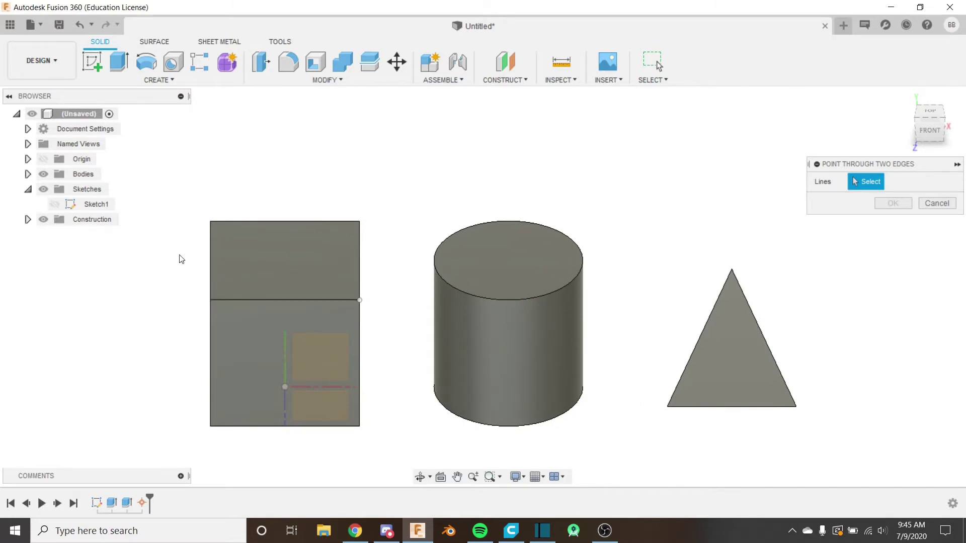
scroll(201, 281, "up", 5)
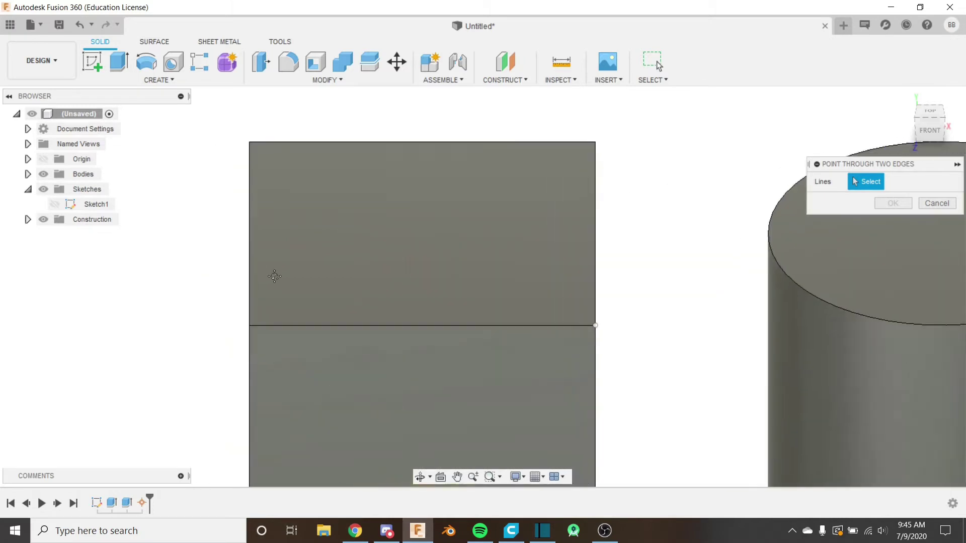
- Pick the box's slanted left top edge and front-top edge, then clear both Lines
middle_click_drag(252, 295, 255, 298, "shift")
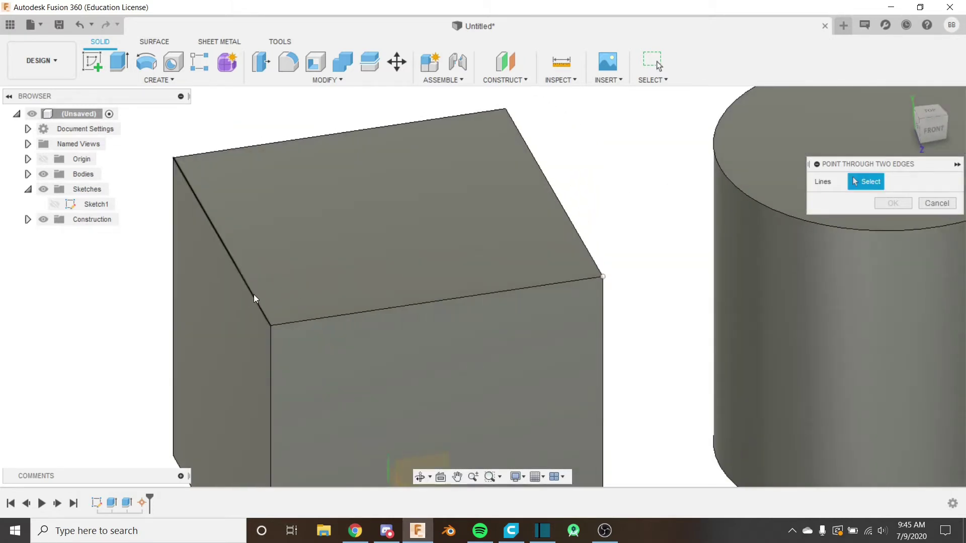
left_click(253, 294)
left_click(298, 321)
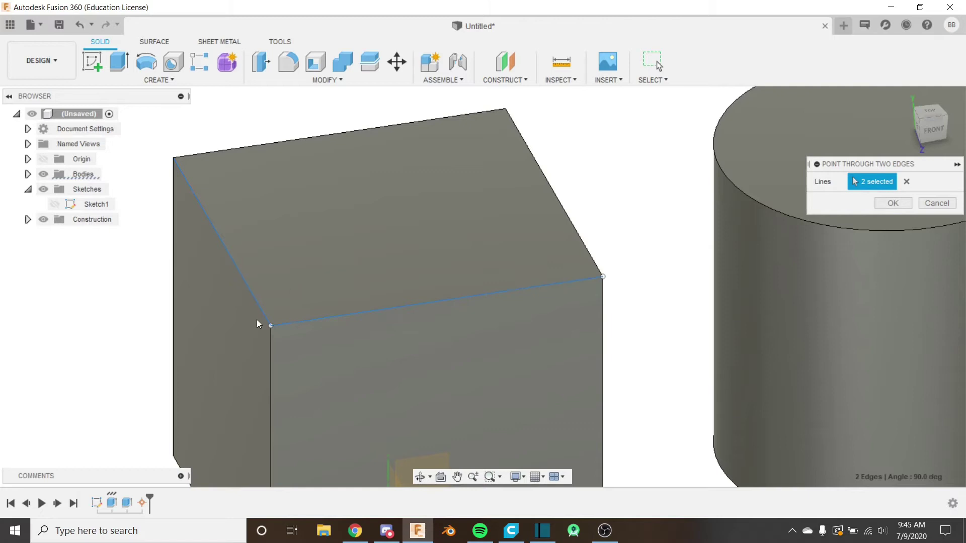
scroll(257, 319, "up", 3)
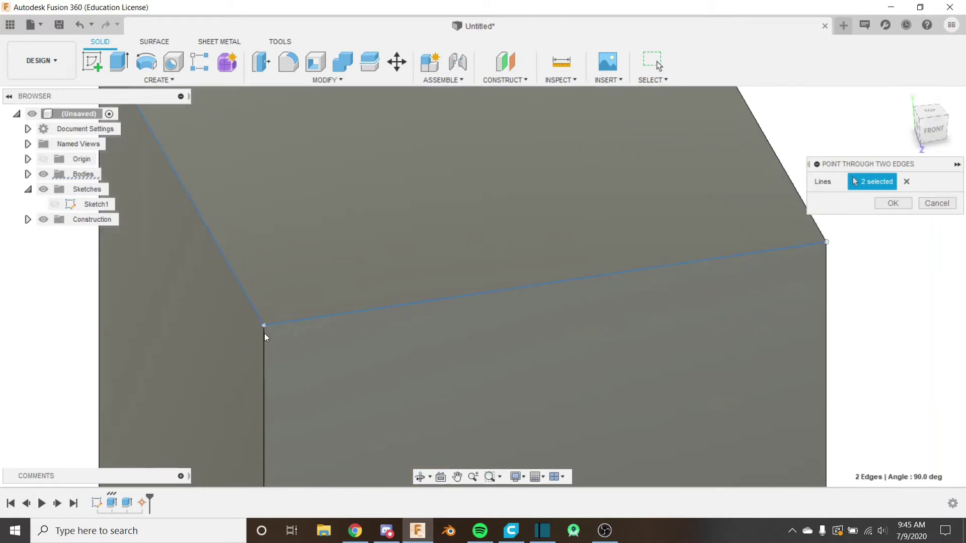
scroll(257, 322, "down", 3)
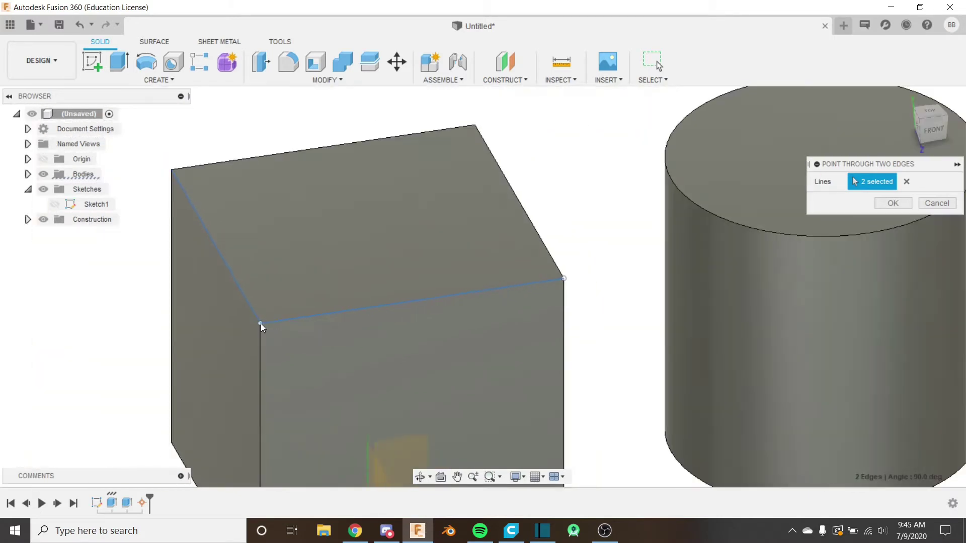
scroll(260, 324, "down", 3)
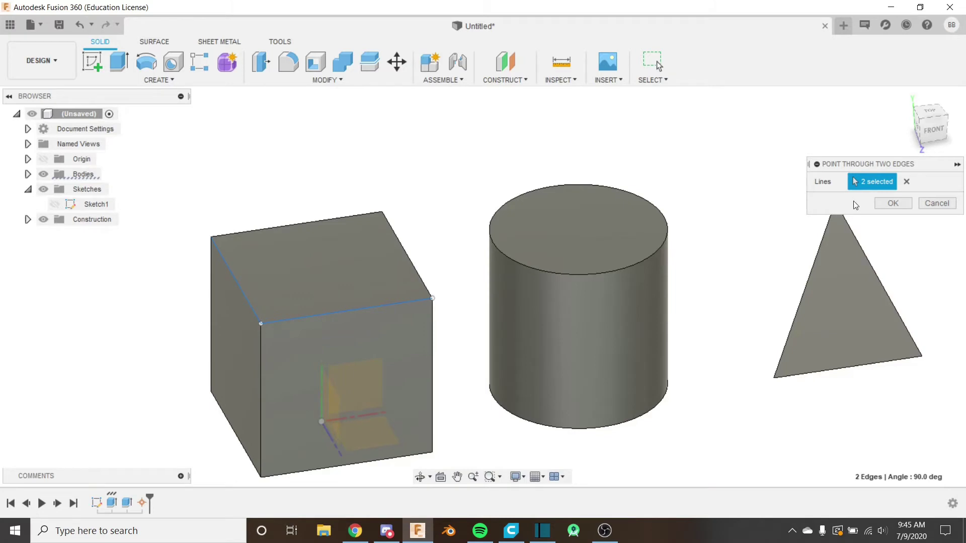
left_click(906, 182)
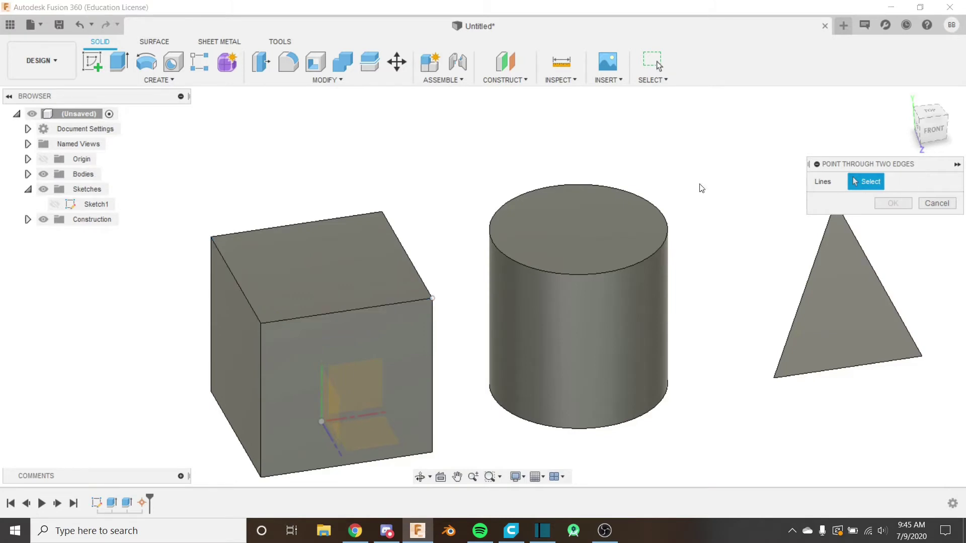
- Create a point through the cube's left top edge and top back edge
left_click(250, 301)
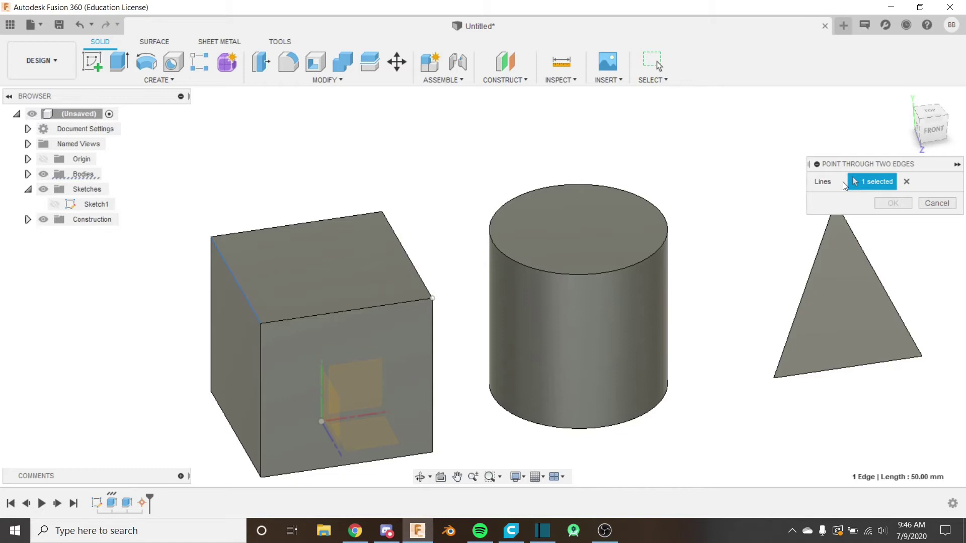
left_click(904, 184)
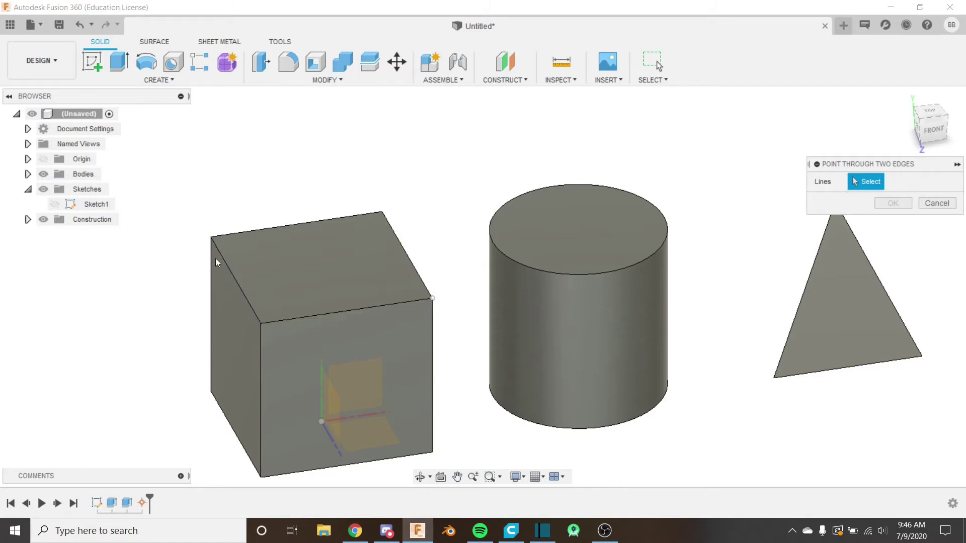
left_click(236, 275)
left_click(240, 233)
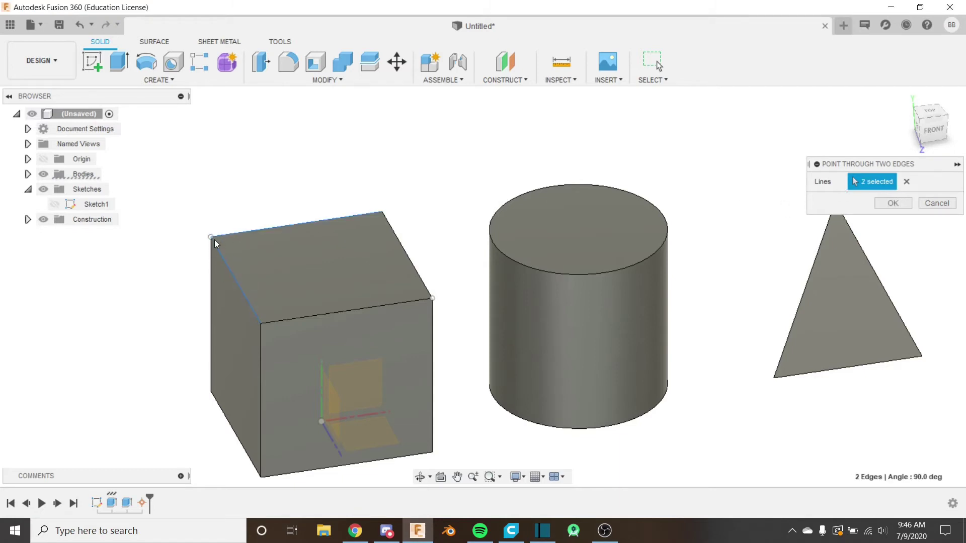
left_click(892, 204)
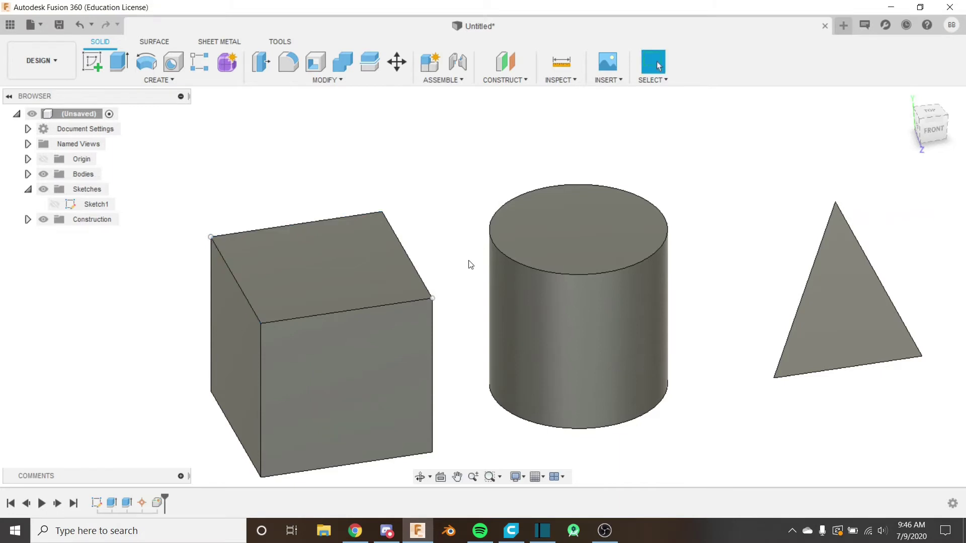
- Start Point Through Three Planes and orbit until a second pyramid face shows
left_click(523, 83)
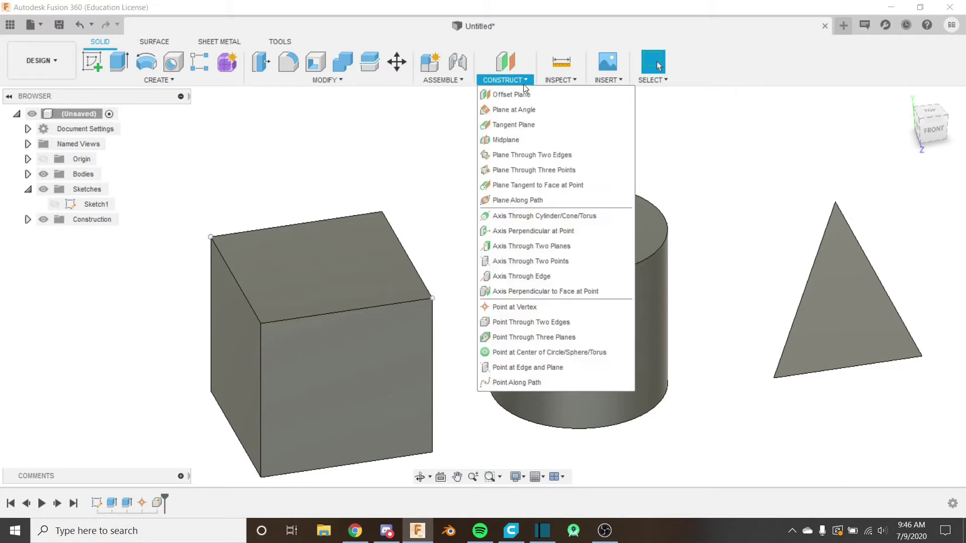
left_click(561, 335)
scroll(496, 318, "down", 5)
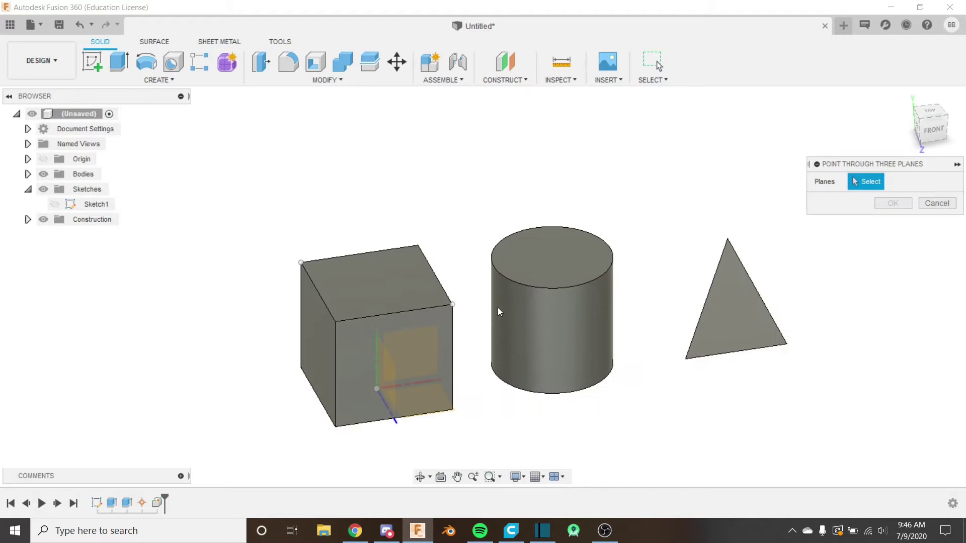
middle_click_drag(489, 326, 469, 314, "shift")
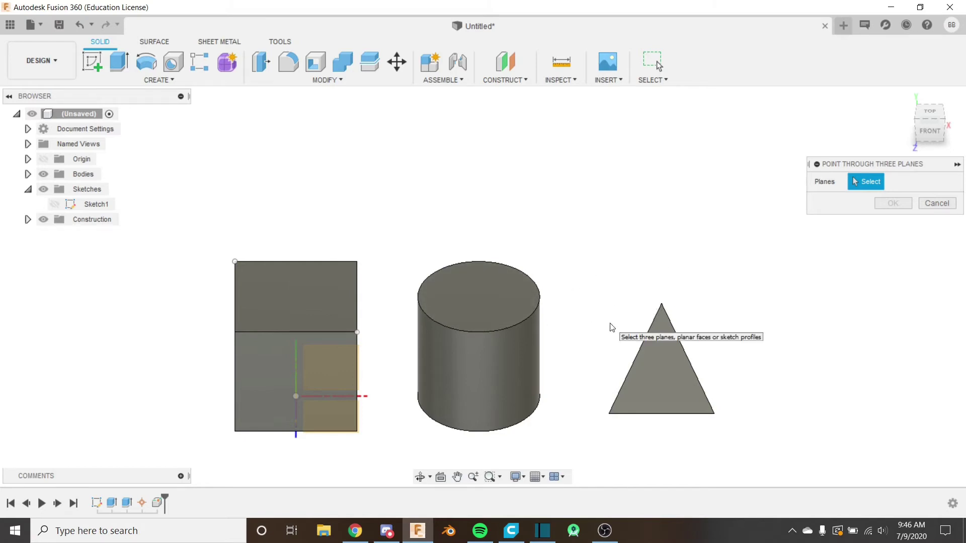
scroll(554, 281, "up", 3)
middle_click_drag(660, 274, 625, 267, "shift")
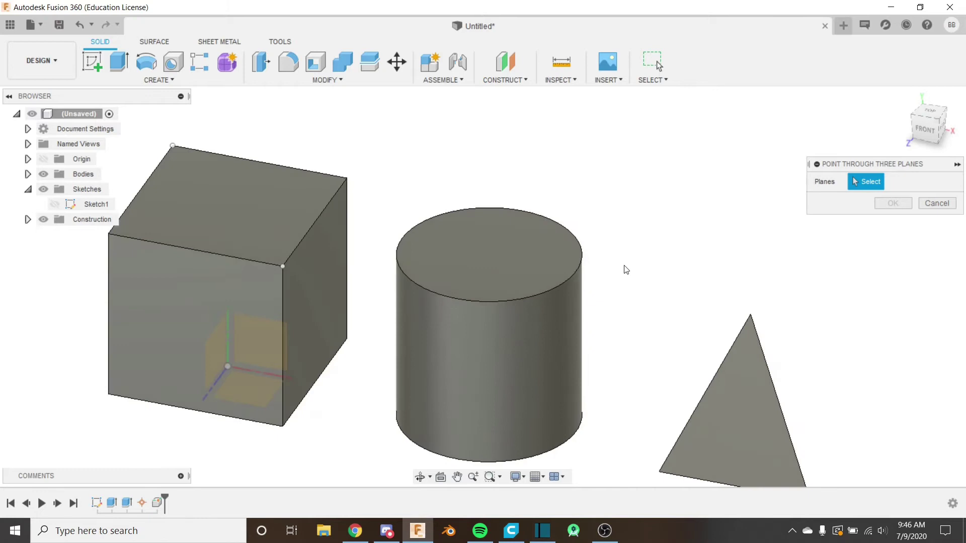
middle_click_drag(675, 308, 632, 304, "shift")
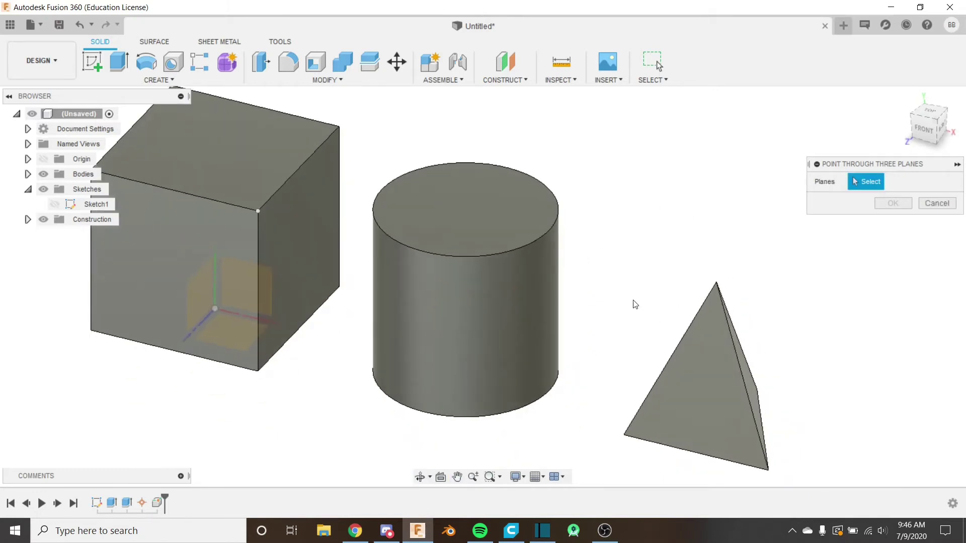
- Pick a pyramid face, the cube's top face and its right face as the three planes
left_click(714, 345)
scroll(690, 338, "down", 3)
middle_click_drag(372, 202, 393, 230)
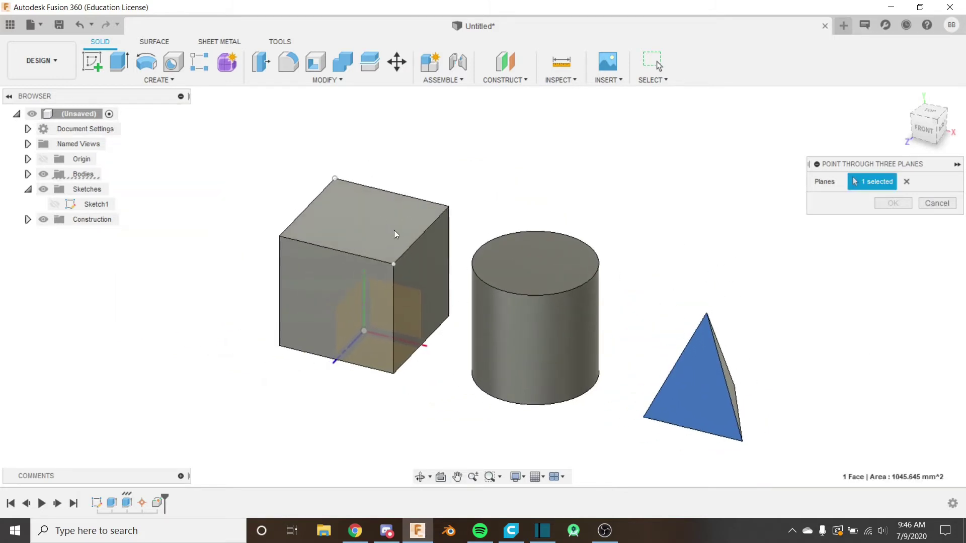
left_click(394, 230)
left_click(442, 275)
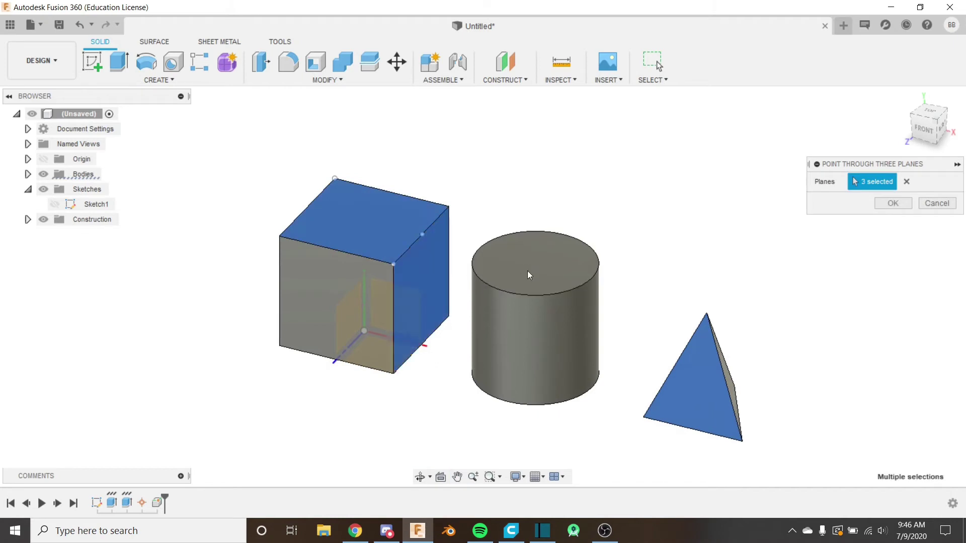
- Check the picked planes from the FRONT view and an elevated front-right angle
middle_click_drag(527, 274, 429, 240, "shift")
scroll(431, 253, "up", 5)
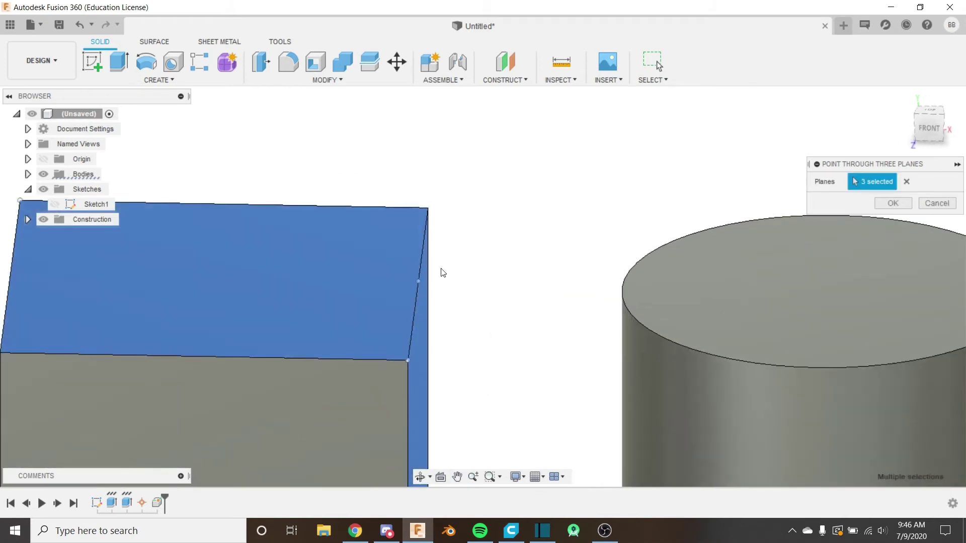
scroll(421, 284, "down", 5)
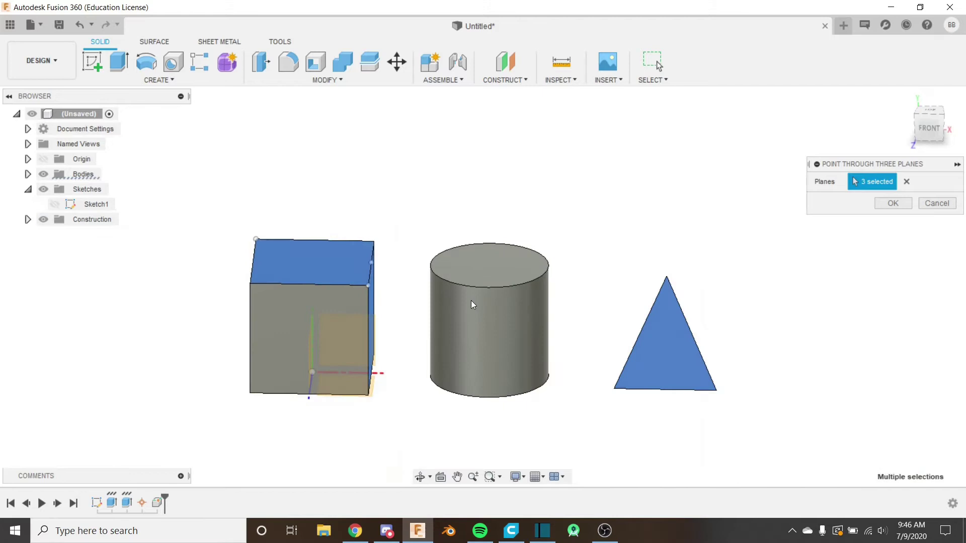
middle_click_drag(471, 303, 422, 265, "shift")
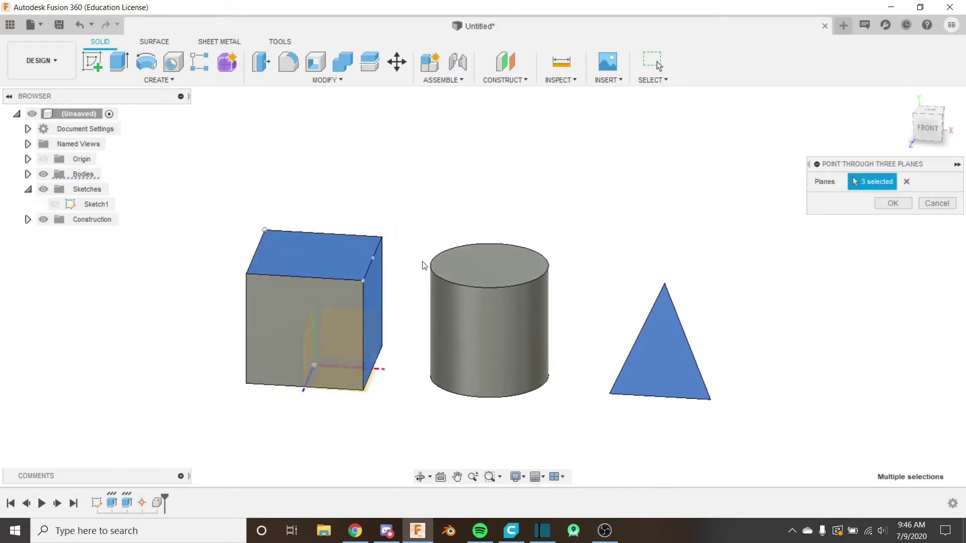
scroll(423, 265, "up", 5)
scroll(440, 281, "down", 3)
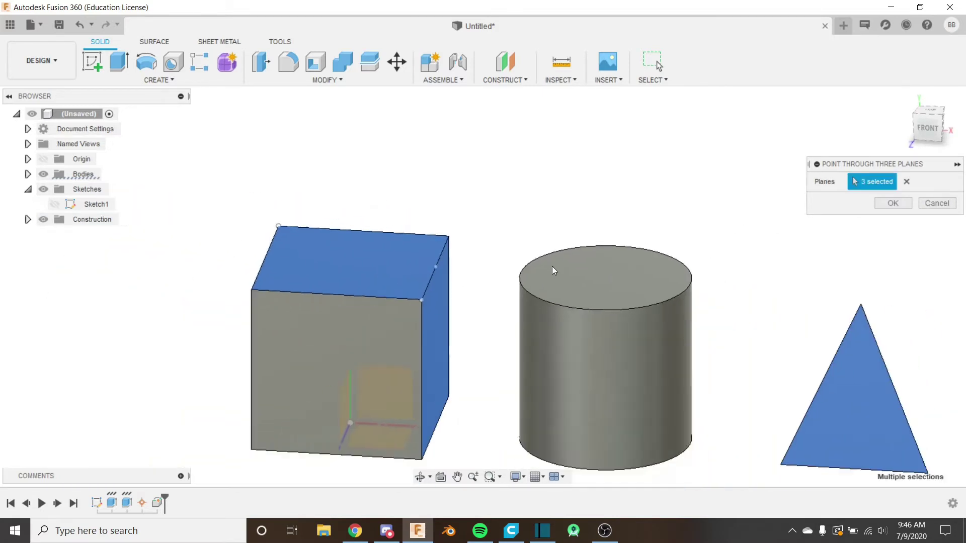
middle_click_drag(553, 270, 845, 388, "shift")
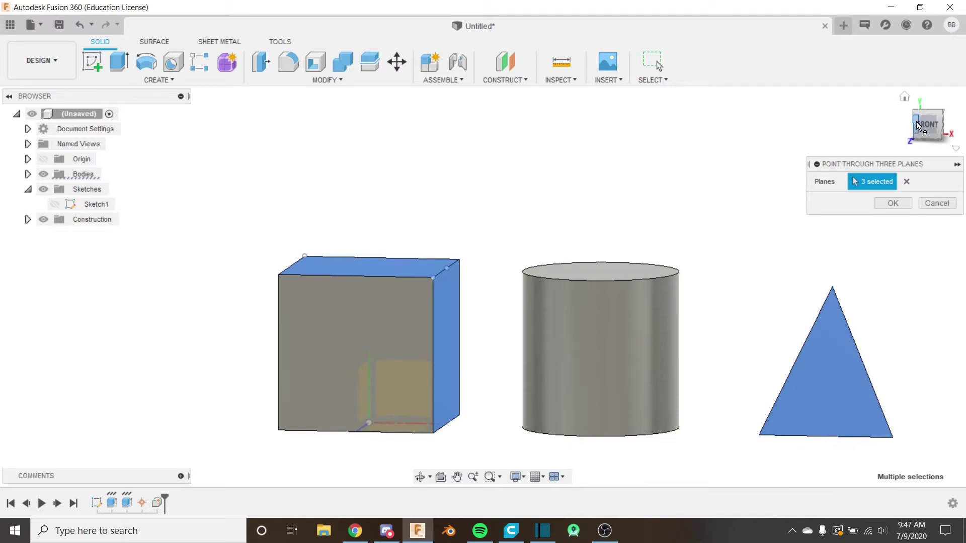
left_click(916, 122)
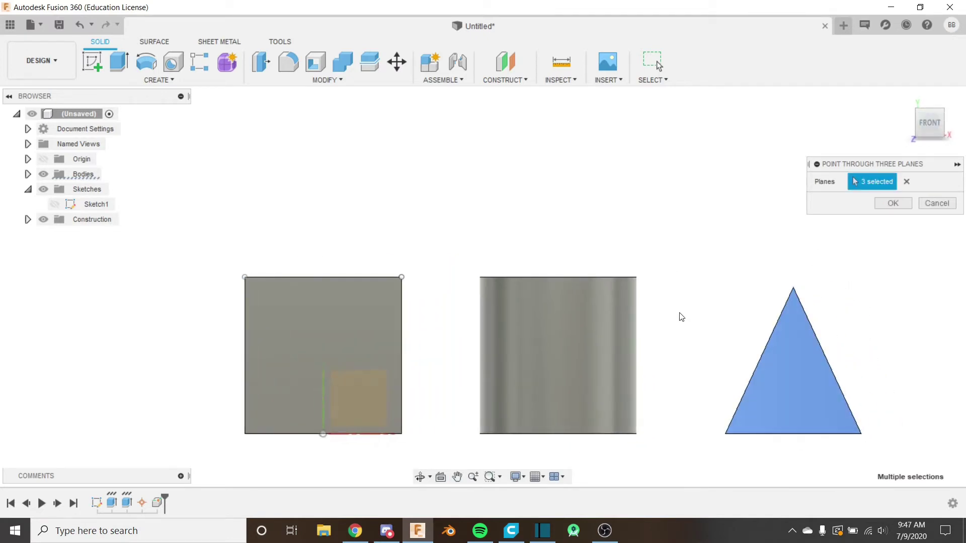
middle_click_drag(584, 301, 768, 336, "shift")
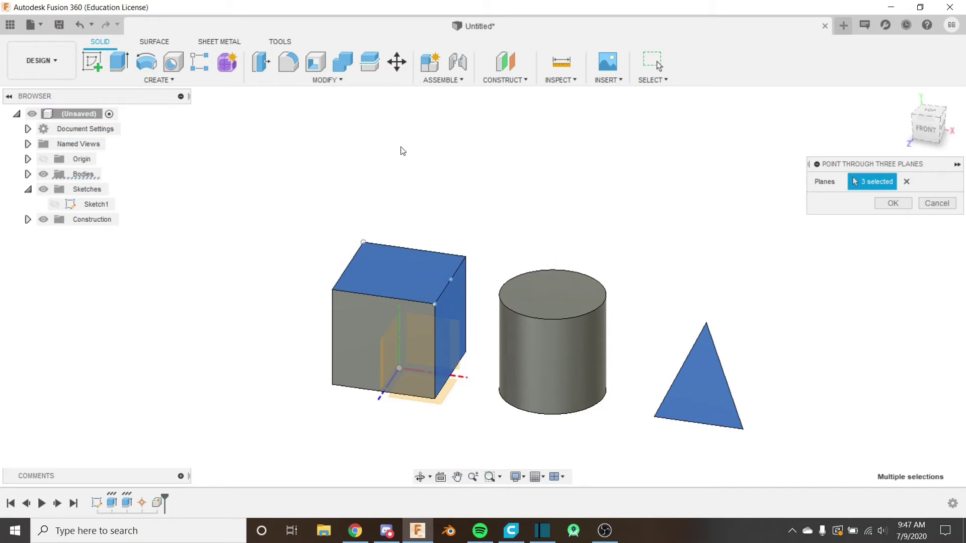
- Confirm the point through three planes
left_click(893, 203)
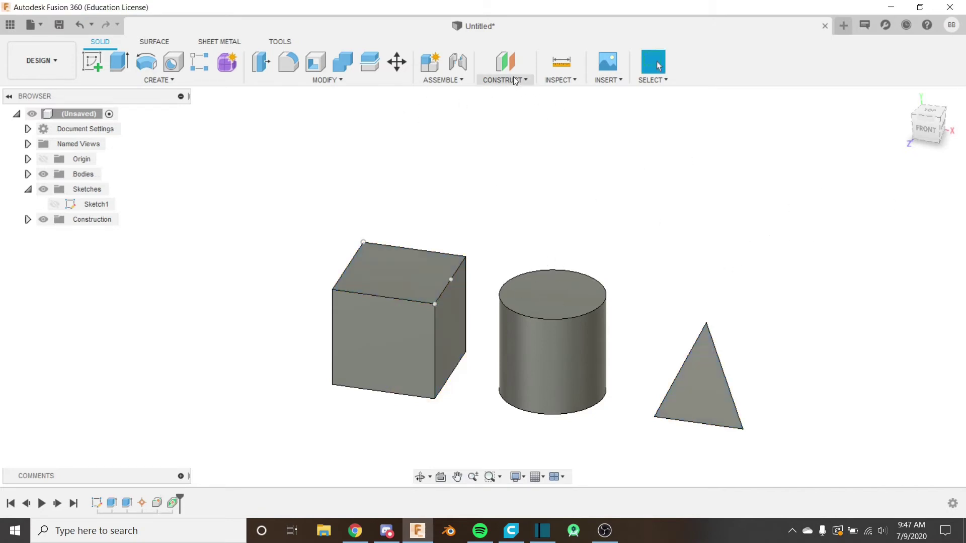
left_click(506, 80)
left_click(505, 80)
left_click(505, 80)
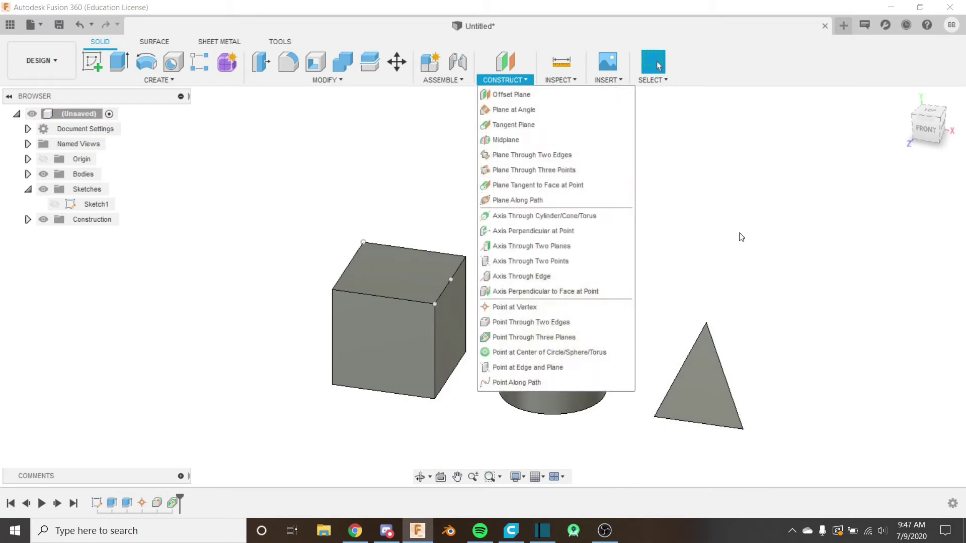
left_click(709, 217)
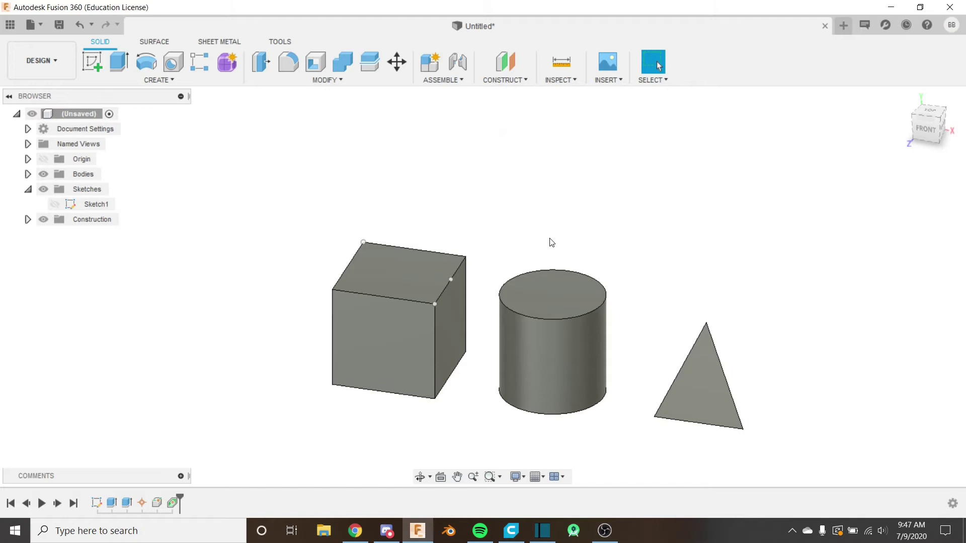
- Start Point at Center of Circle/Sphere/Torus and pick the cylinder's top circular edge
left_click(513, 82)
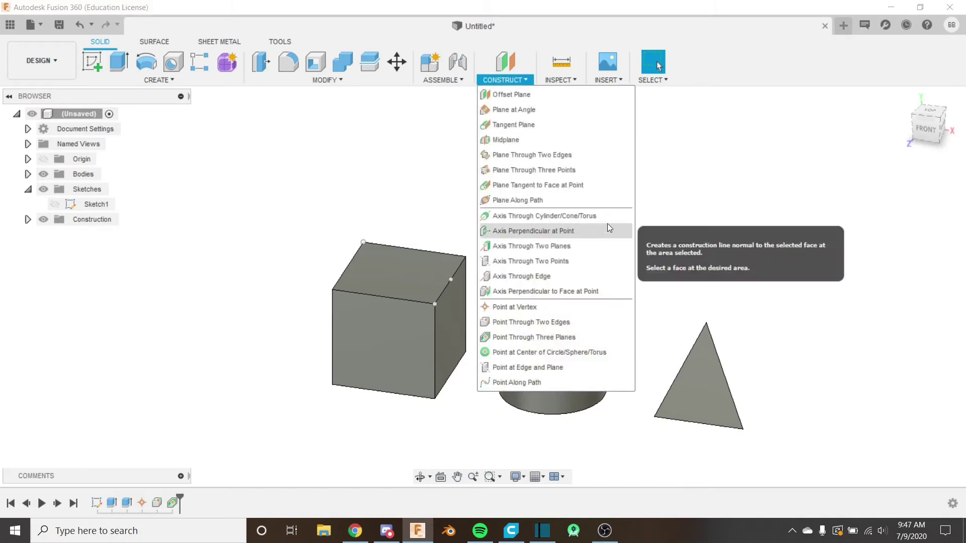
left_click(584, 352)
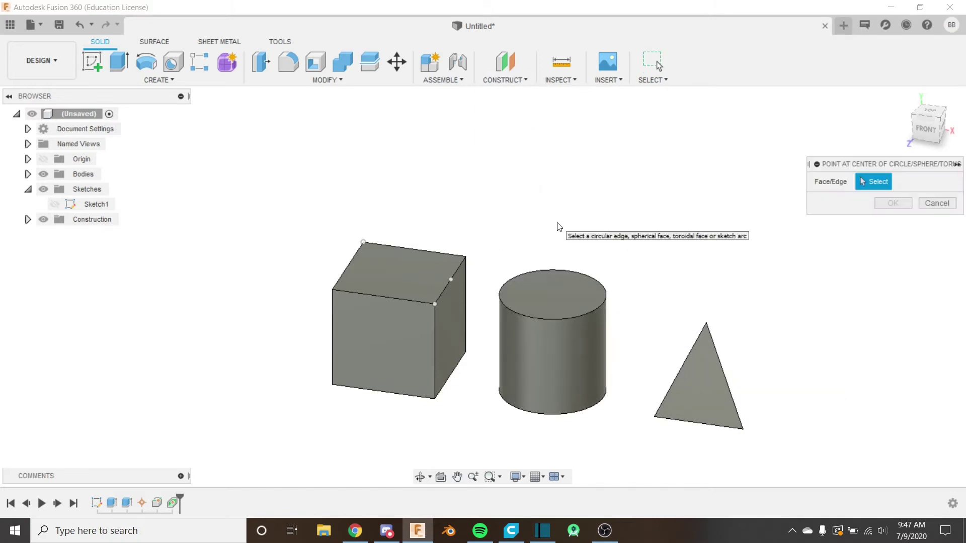
middle_click_drag(558, 226, 532, 249)
scroll(496, 268, "up", 2)
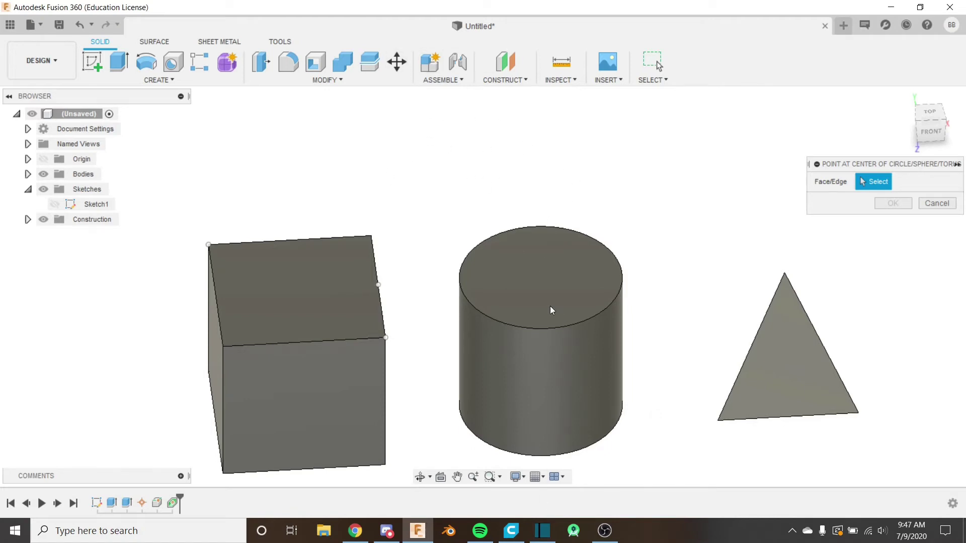
left_click(615, 300)
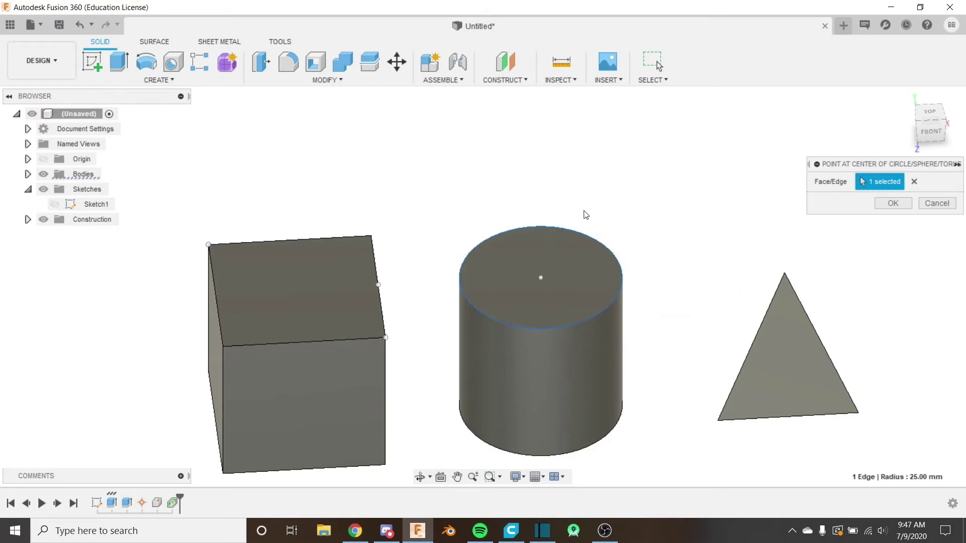
scroll(553, 262, "up", 3)
scroll(534, 299, "down", 4)
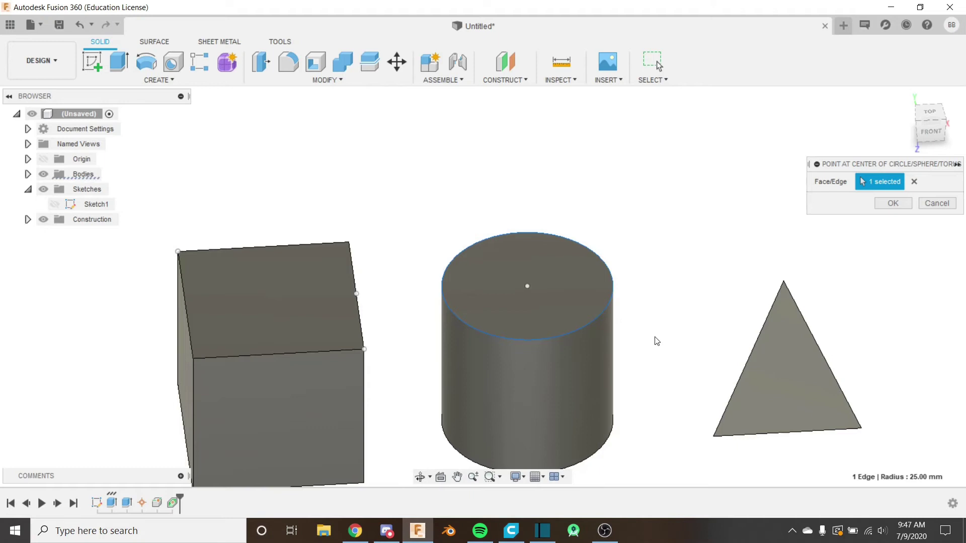
middle_click_drag(655, 338, 644, 293, "shift")
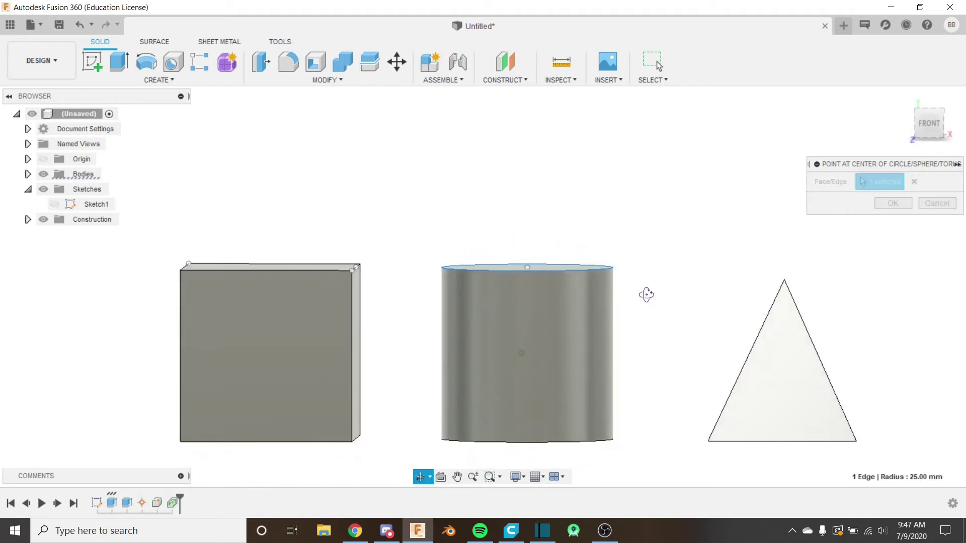
- Try the cylinder's bottom edge, return to the top edge, and create the centre point
left_click(912, 181)
middle_click_drag(626, 397, 628, 402, "shift")
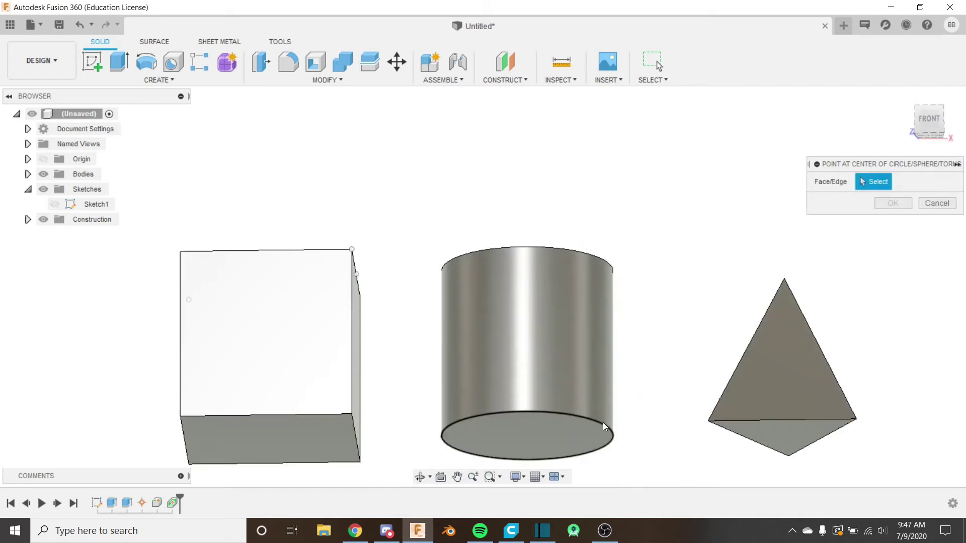
left_click(602, 422)
middle_click_drag(542, 345, 551, 357, "shift")
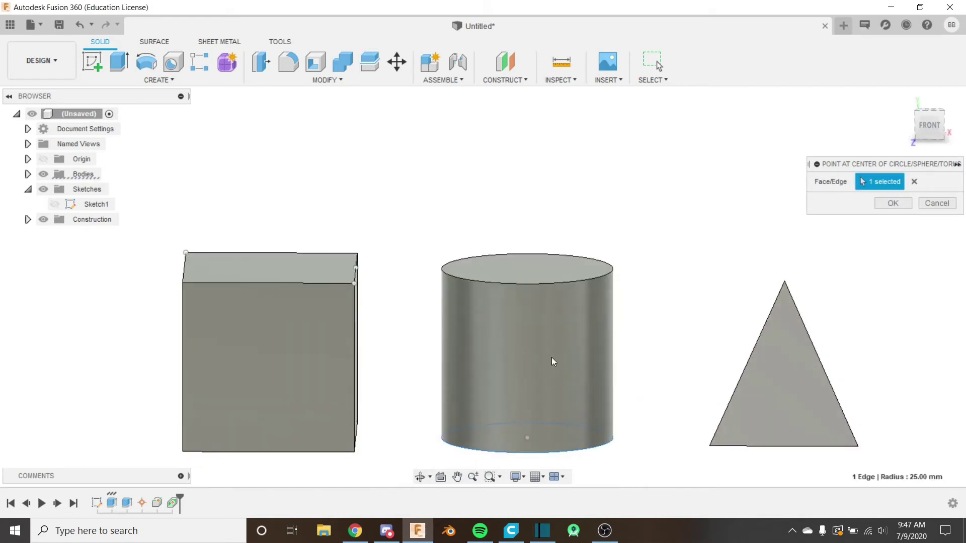
left_click(599, 279)
middle_click_drag(655, 272, 542, 311, "shift")
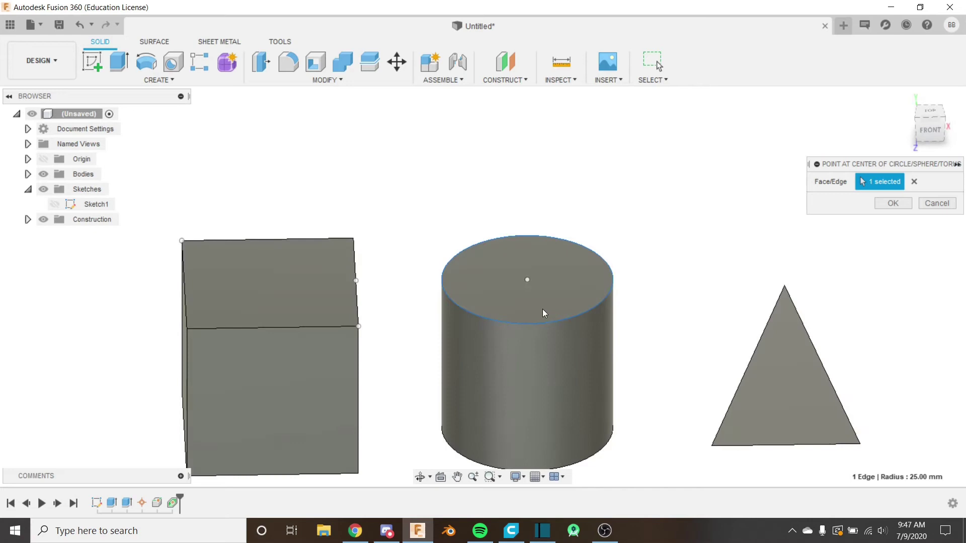
left_click(892, 203)
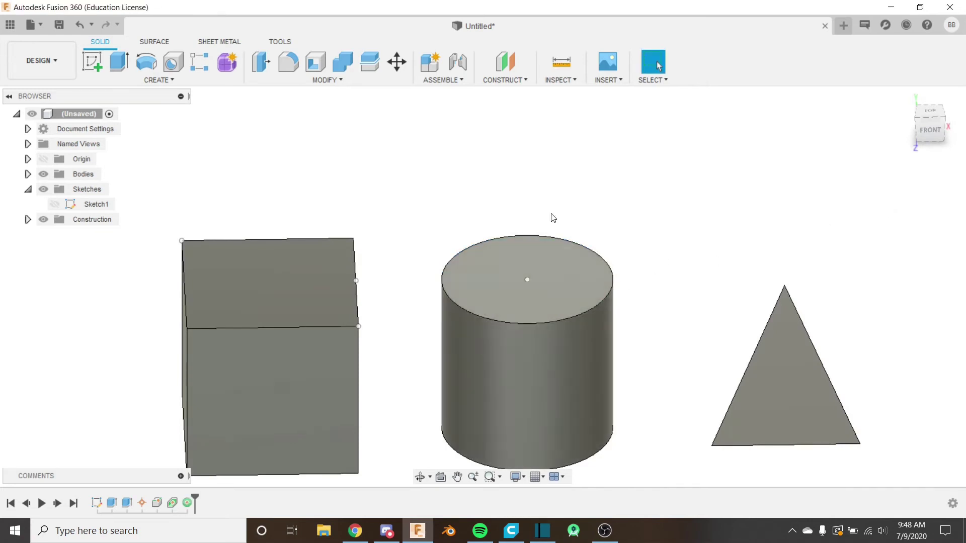
- Start Point at Edge and Plane and pan to frame the shapes
left_click(526, 81)
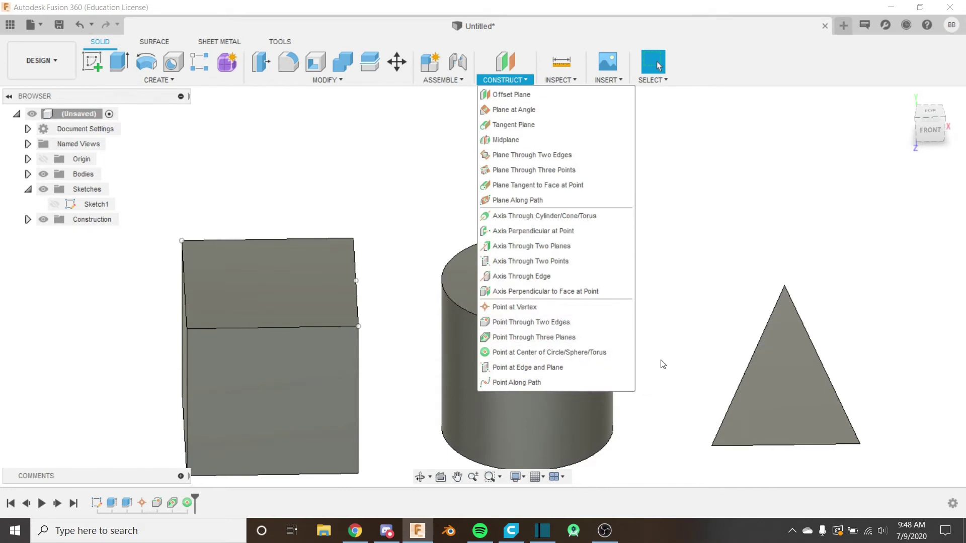
left_click(513, 368)
scroll(457, 348, "down", 2)
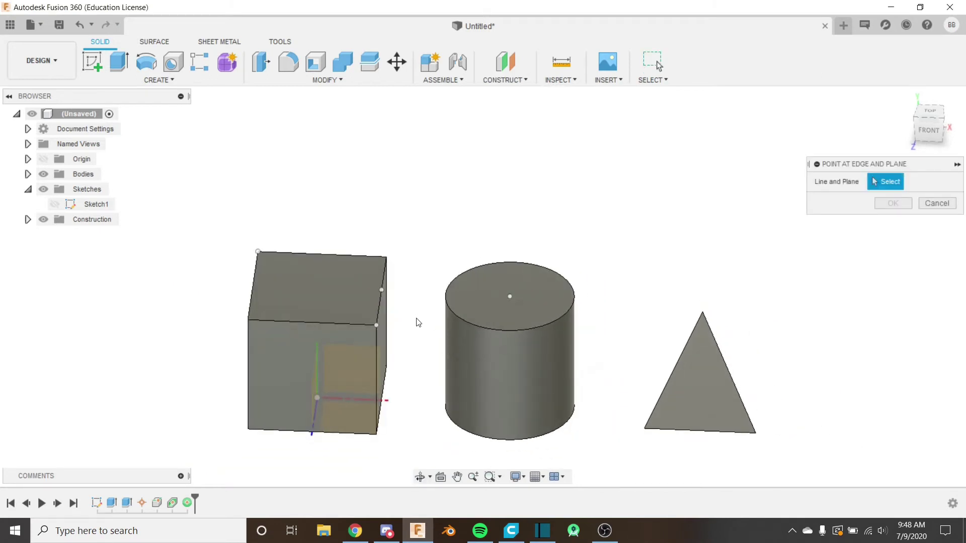
scroll(416, 323, "up", 3)
scroll(473, 374, "down", 3)
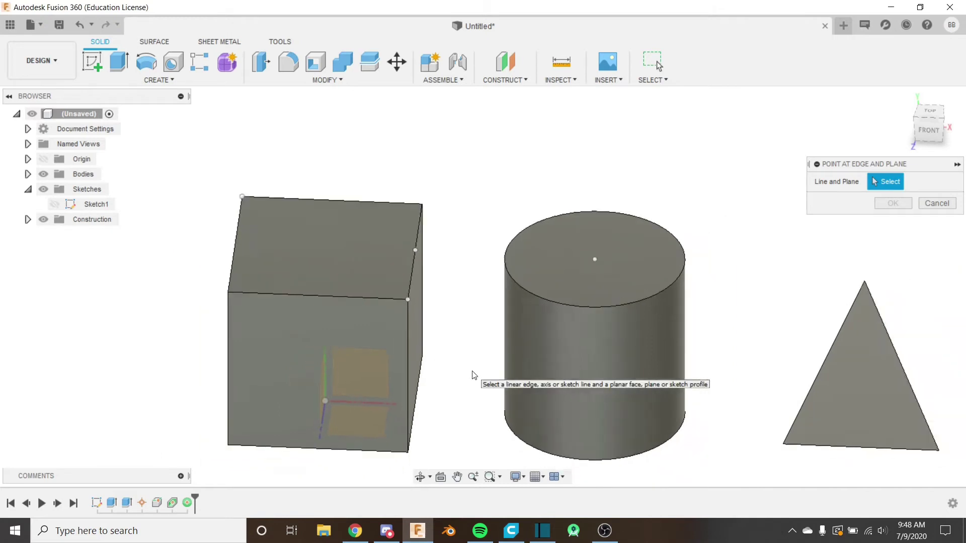
middle_click_drag(752, 388, 685, 373)
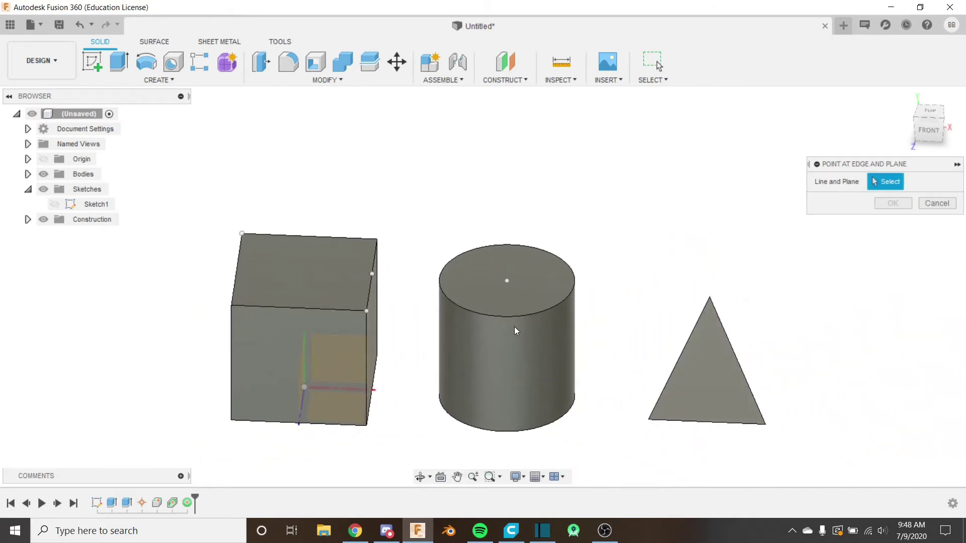
middle_click_drag(588, 357, 431, 323)
middle_click_drag(227, 360, 407, 336)
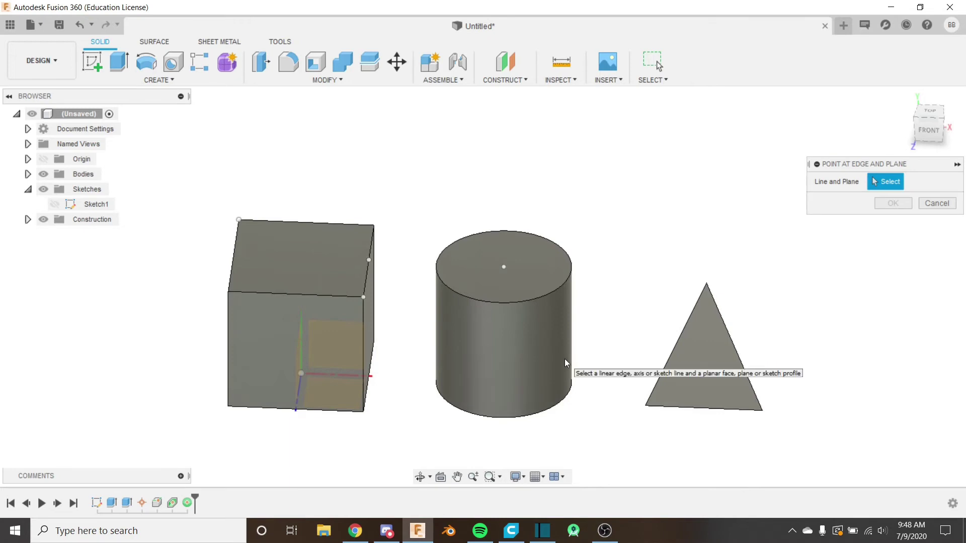
- Try the triangle face with the cube's vertical edge, then the cube's front face, clearing each
left_click(693, 349)
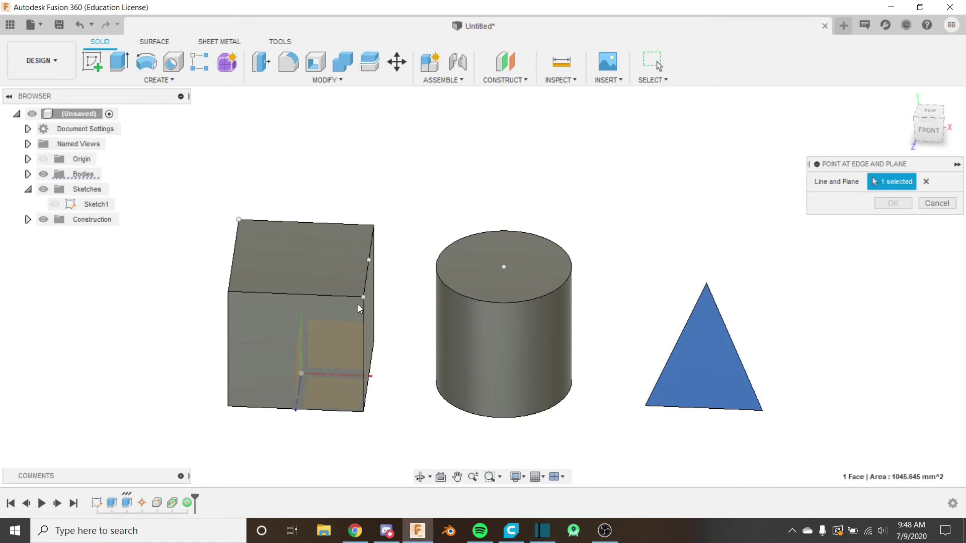
left_click(364, 316)
middle_click_drag(553, 352, 538, 337, "shift")
left_click(926, 181)
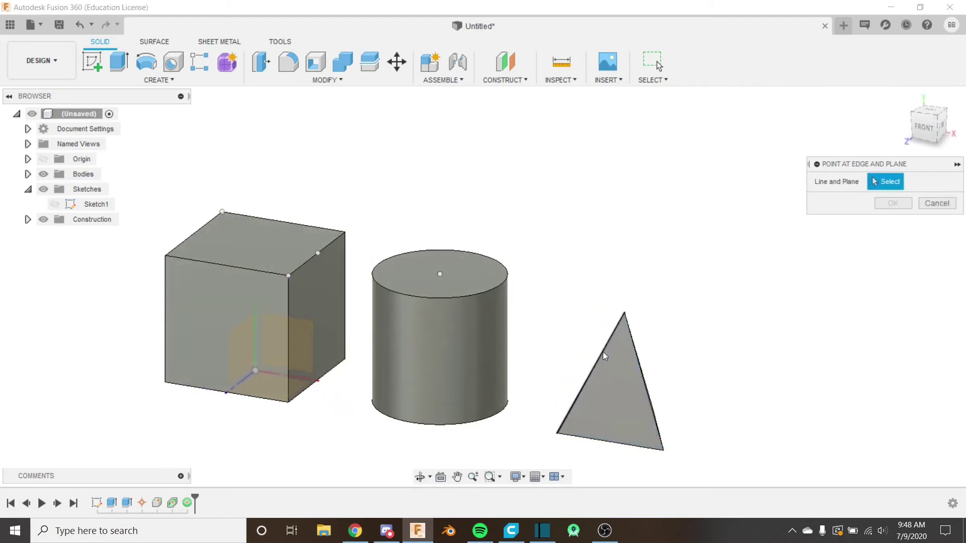
middle_click_drag(270, 346, 329, 350)
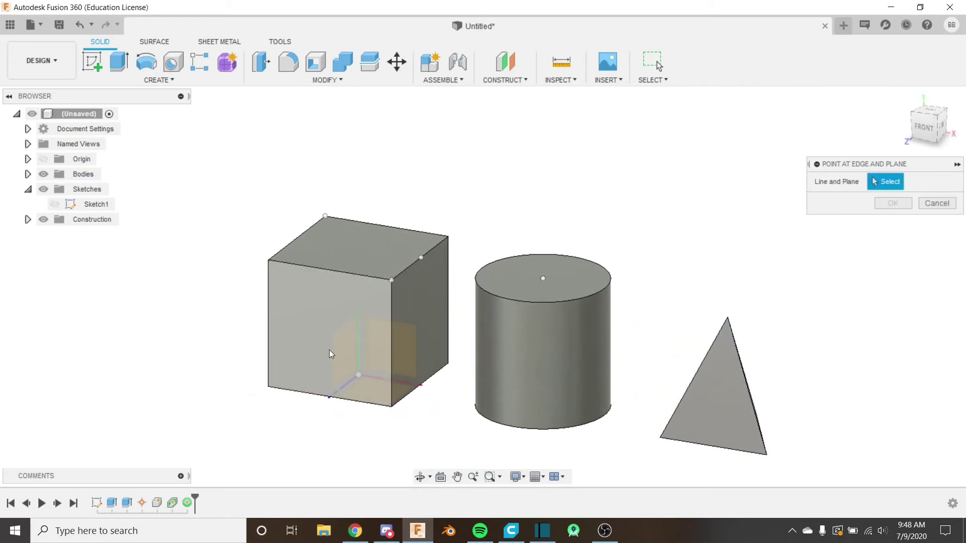
left_click(351, 282)
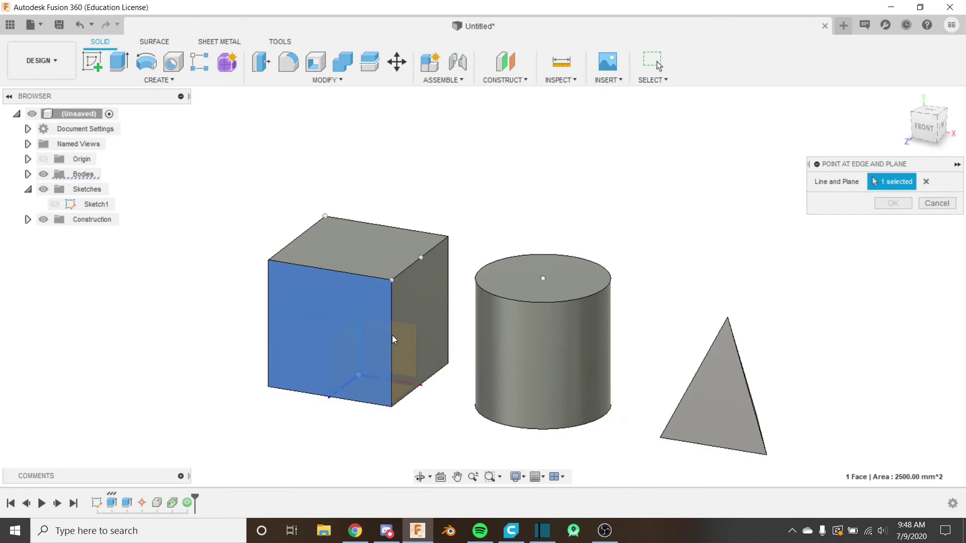
middle_click_drag(362, 405, 412, 400, "shift")
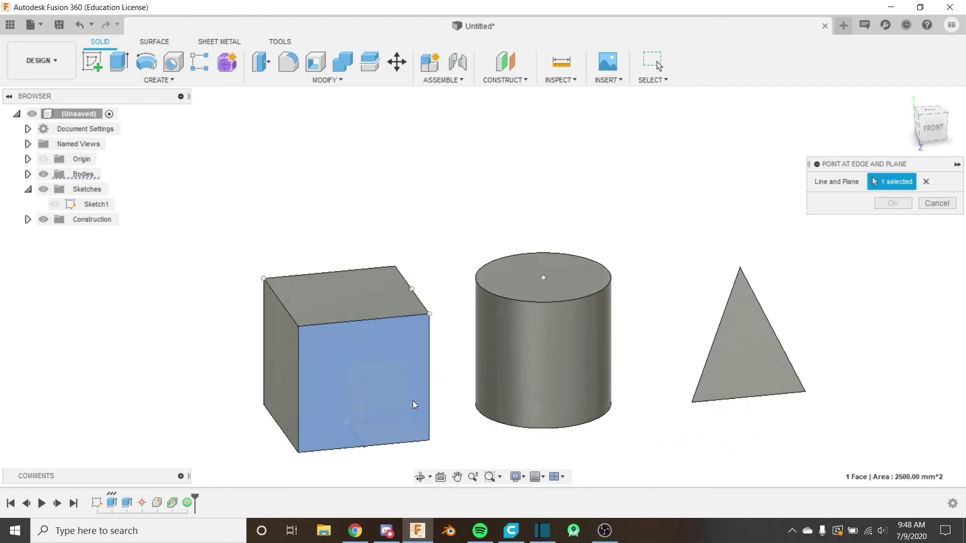
scroll(378, 379, "up", 4)
left_click(925, 186)
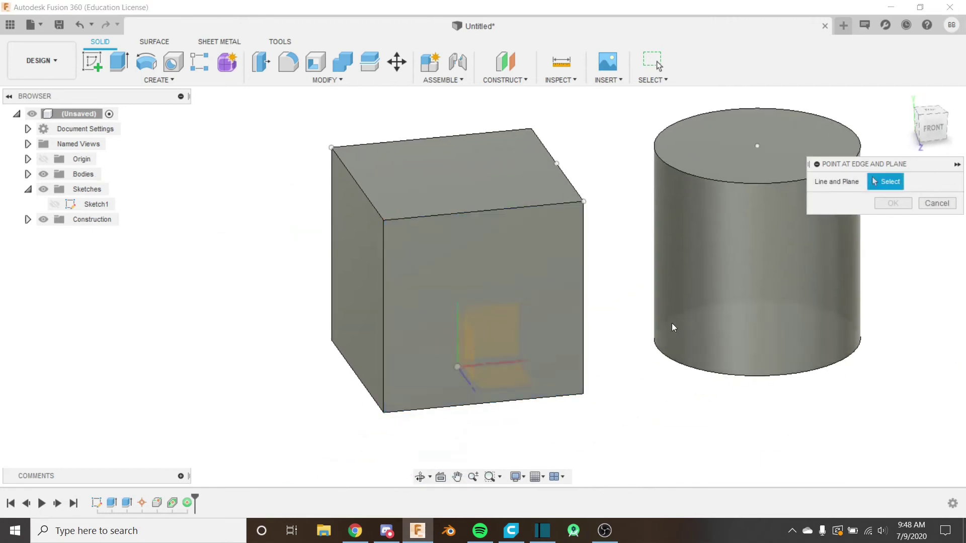
- Pick the cube's bottom front edge and left face as the edge and plane
middle_click_drag(671, 323, 545, 337, "shift")
left_click(521, 376)
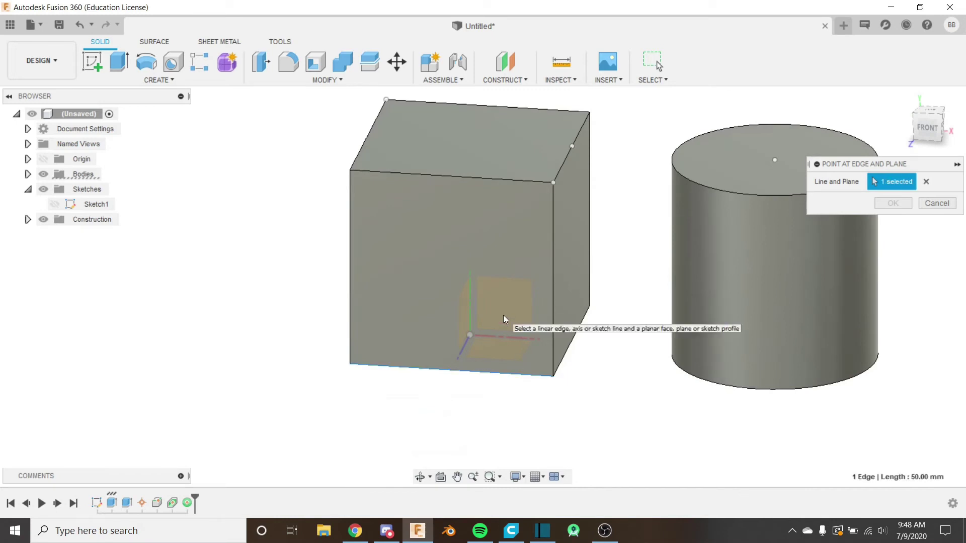
middle_click_drag(499, 165, 427, 279, "shift")
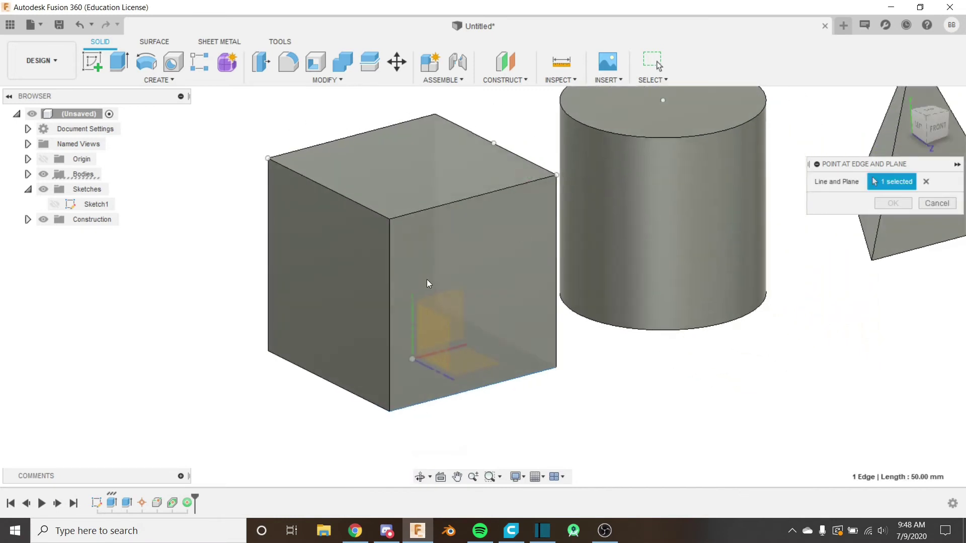
left_click(351, 337)
scroll(395, 408, "up", 5)
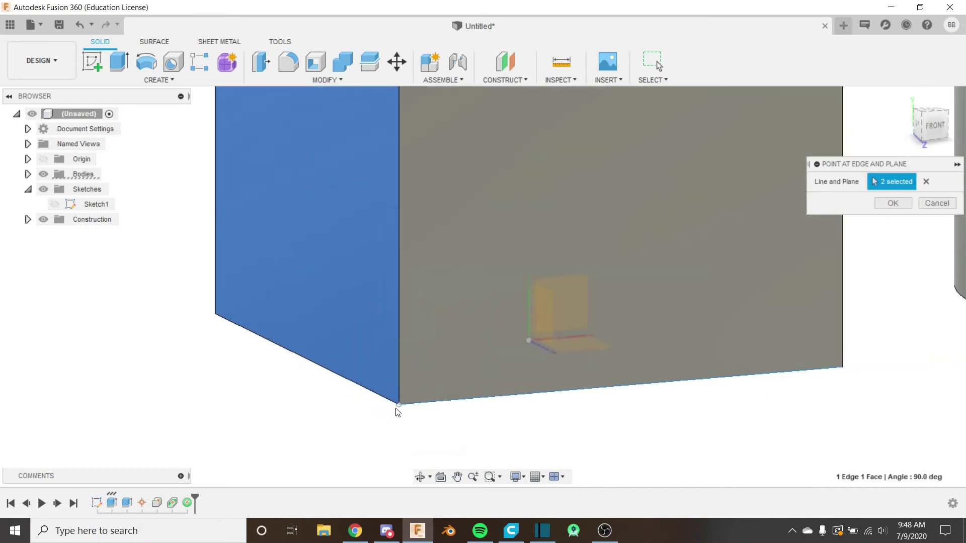
scroll(392, 394, "down", 5)
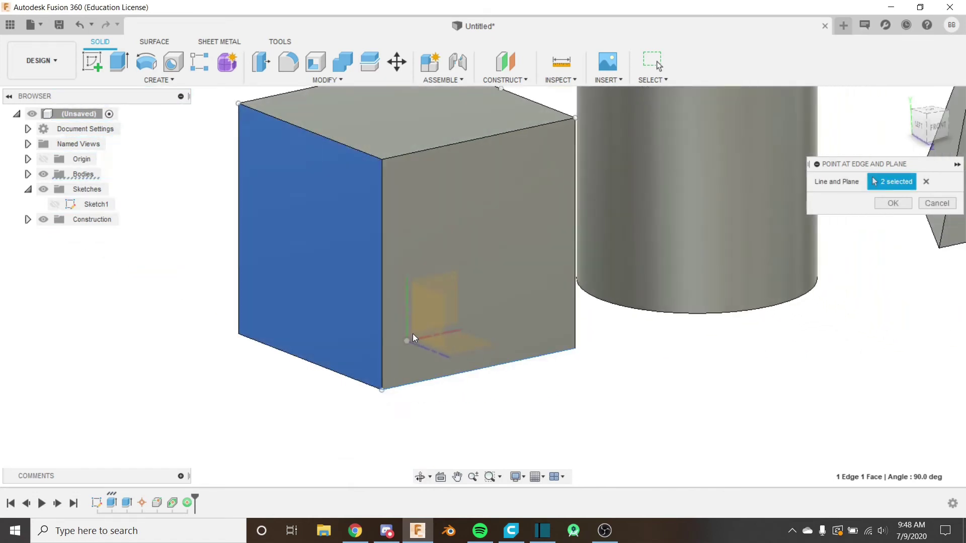
scroll(370, 361, "down", 3)
scroll(370, 361, "down", 1)
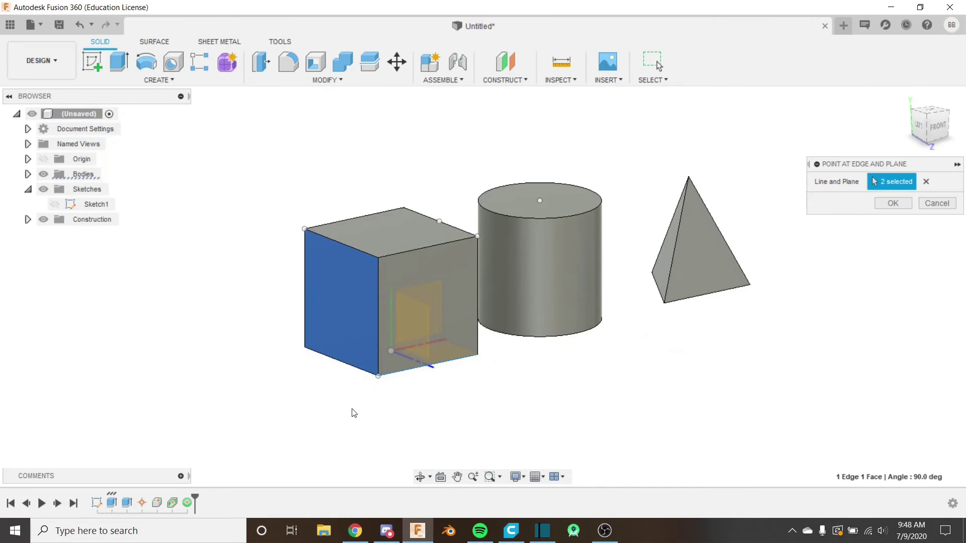
middle_click_drag(394, 387, 576, 342, "shift")
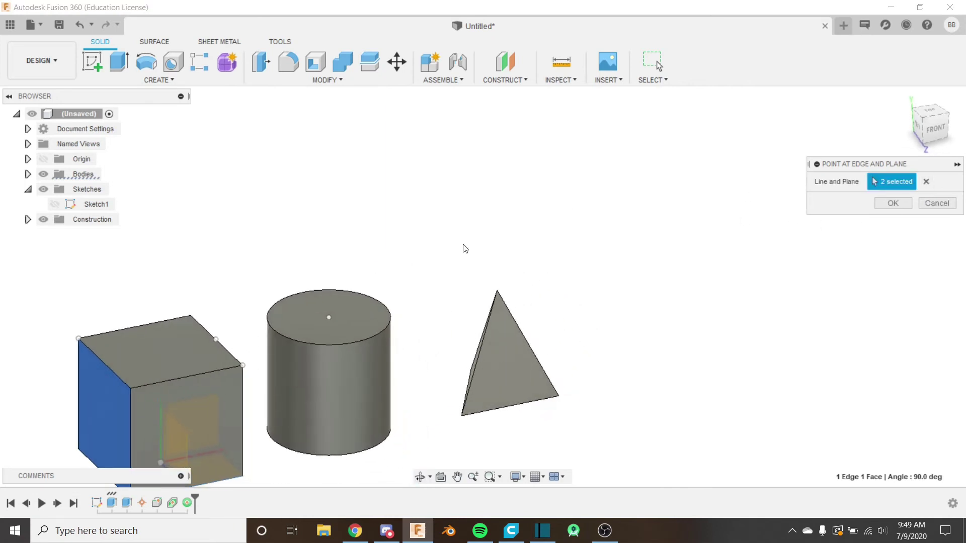
- Replace the cube picks with a pyramid face as the plane
left_click(925, 181)
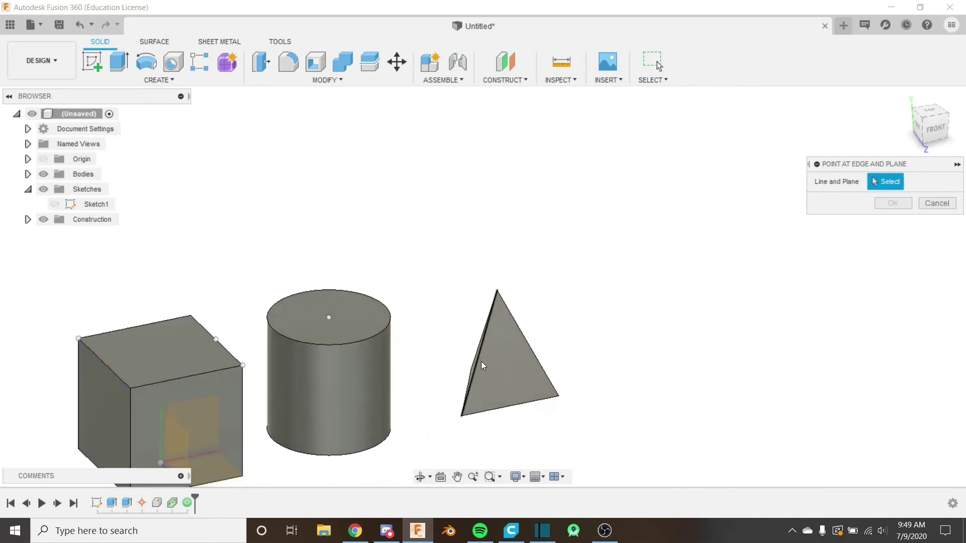
left_click(508, 366)
middle_click_drag(476, 354, 513, 364, "shift")
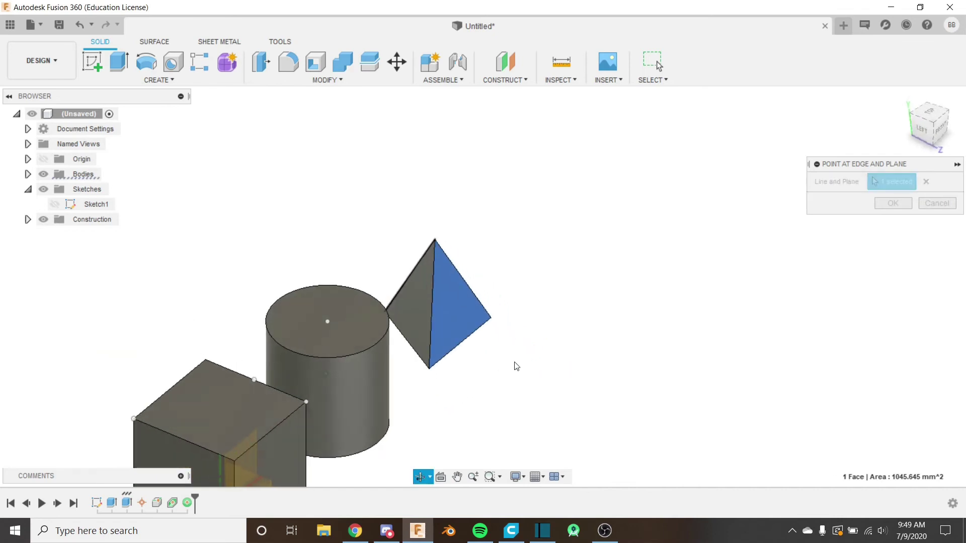
scroll(424, 333, "up", 5)
middle_click_drag(471, 294, 461, 345)
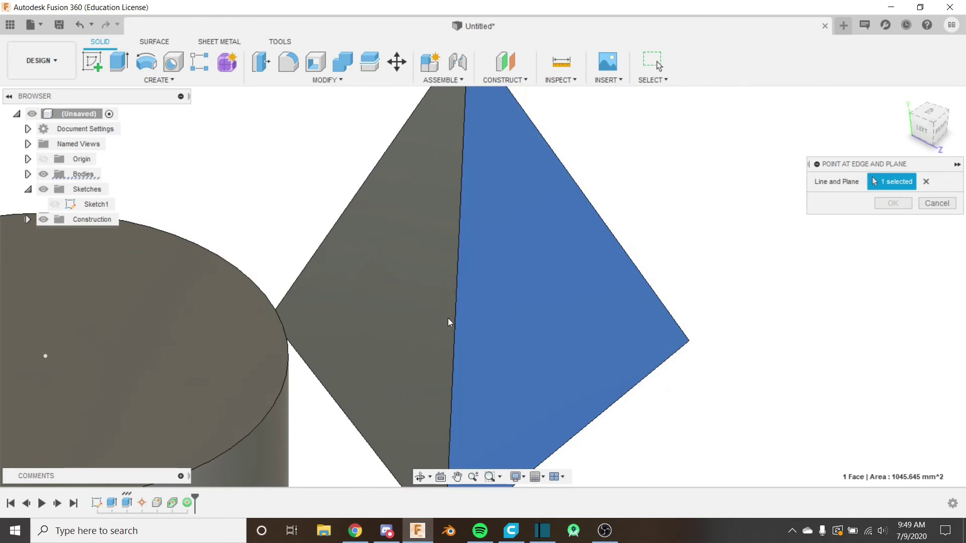
scroll(447, 317, "down", 4)
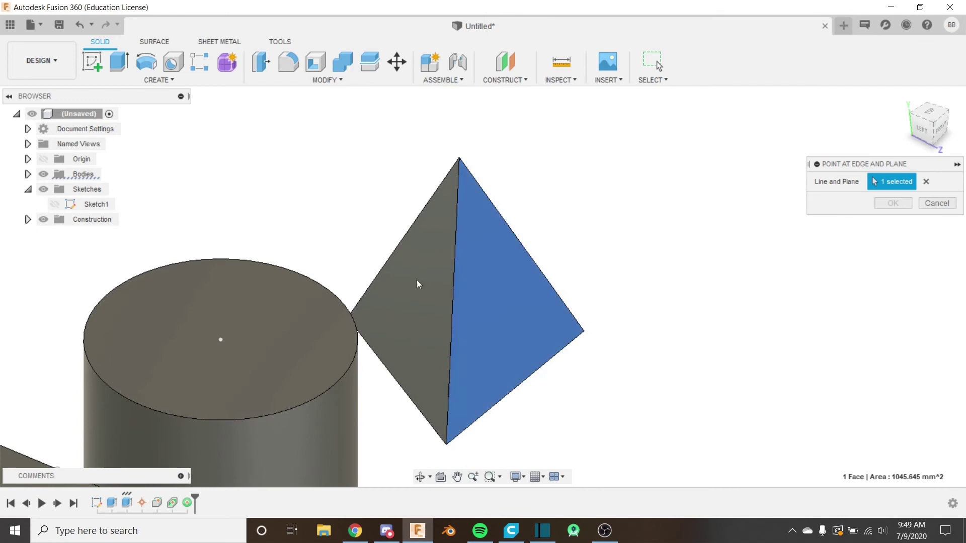
- Use the pyramid's lower-right edge as the line and create the edge-and-plane point
left_click(403, 243)
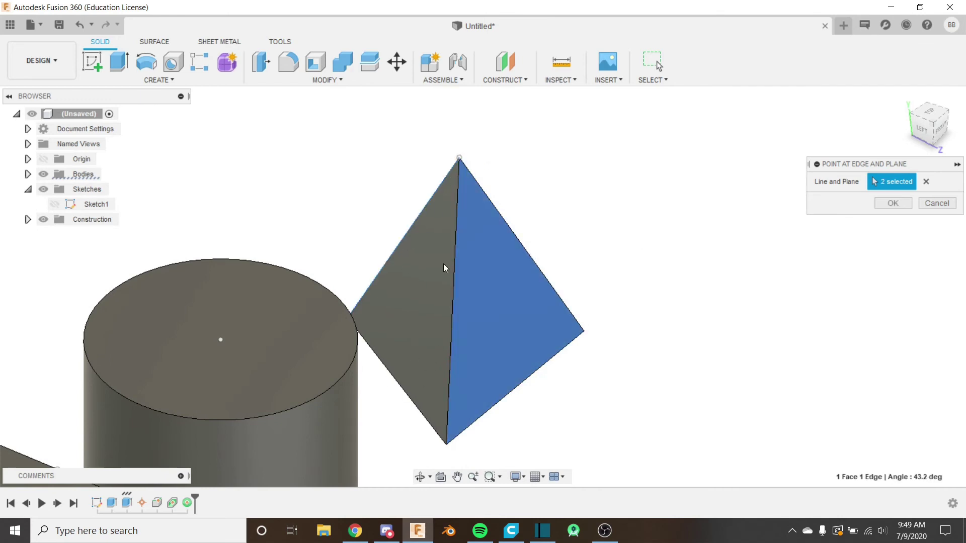
middle_click_drag(442, 264, 379, 315, "shift")
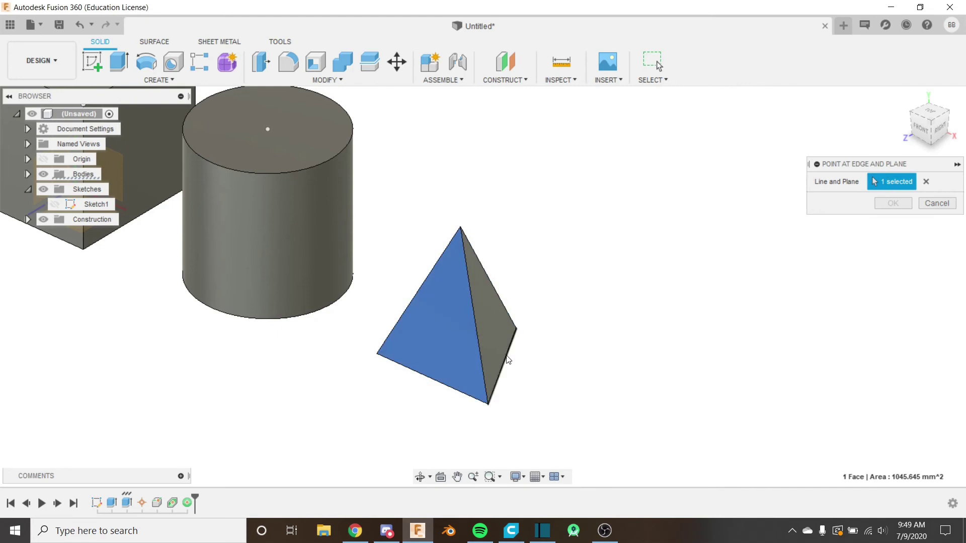
left_click(492, 391)
scroll(487, 407, "down", 5)
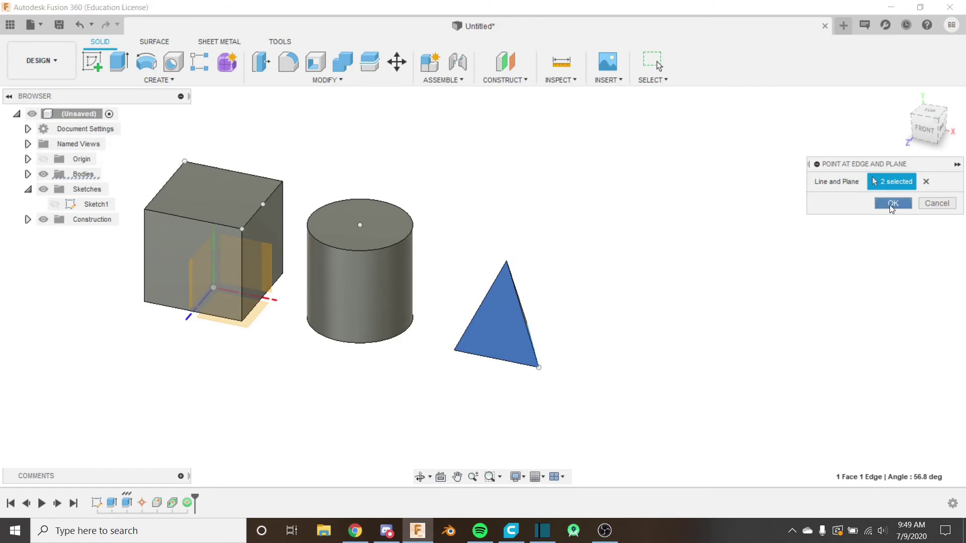
left_click(891, 203)
left_click(513, 80)
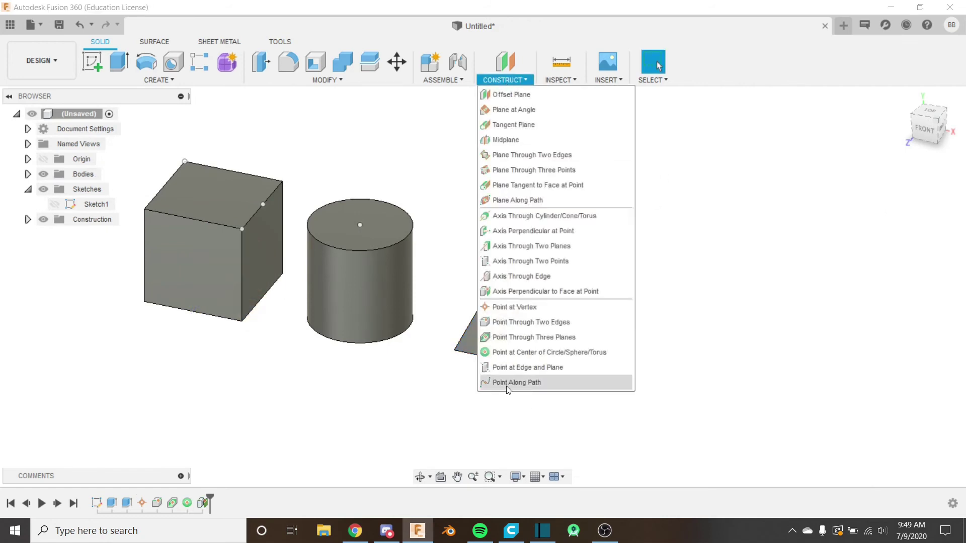
- Use Point Along Path on the triangular pyramid's left edge, sliding the point to distance 0.50
left_click(506, 383)
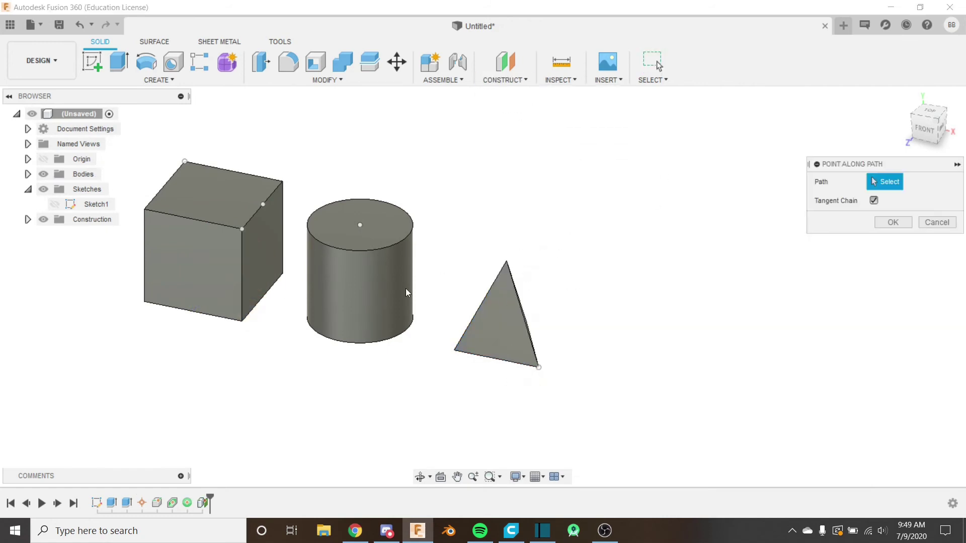
middle_click_drag(405, 288, 451, 348, "shift")
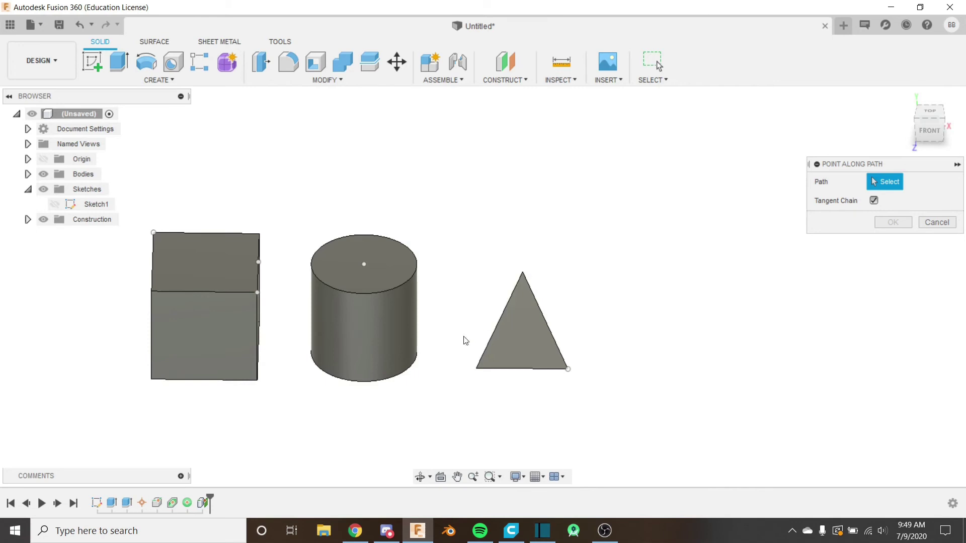
left_click(498, 328)
scroll(508, 332, "up", 5)
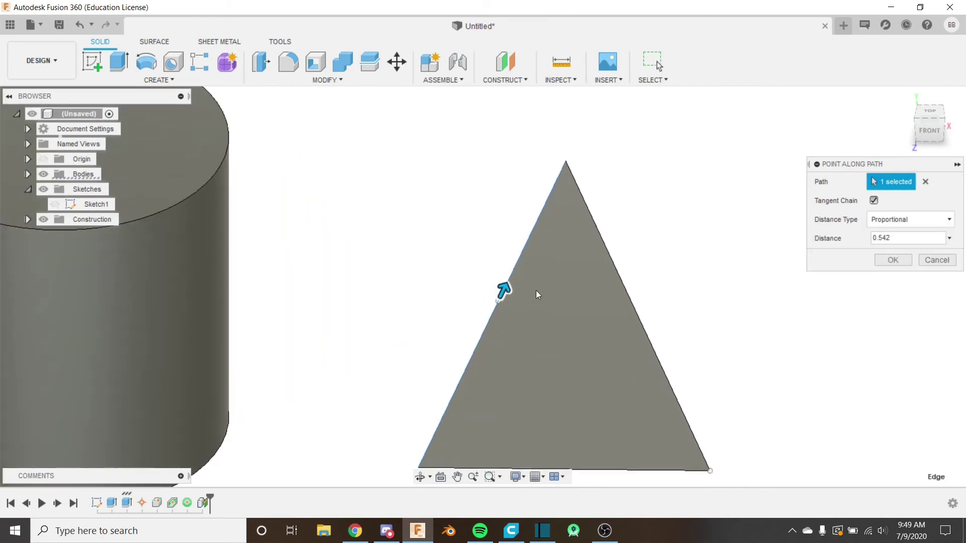
left_click_drag(501, 293, 582, 183)
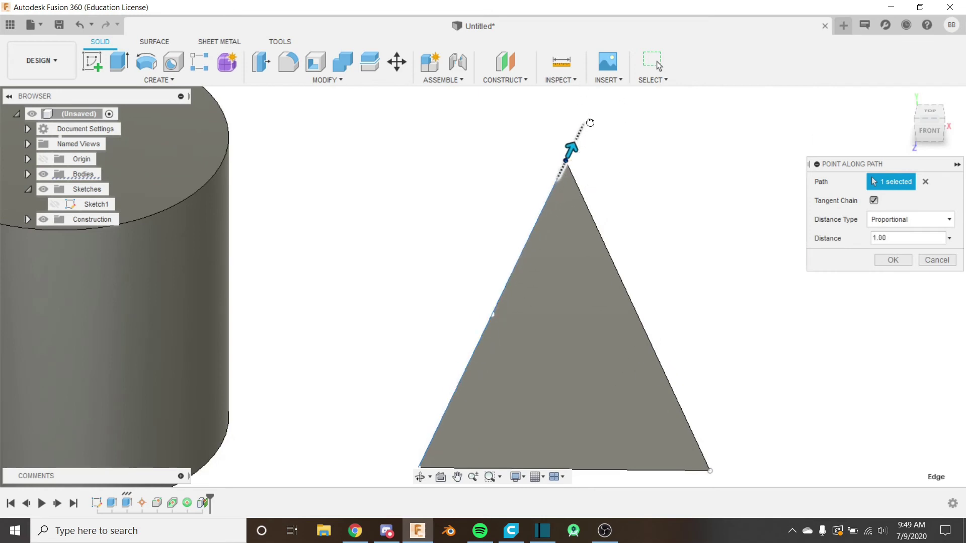
left_click_drag(599, 116, 537, 235)
left_click_drag(458, 401, 493, 335)
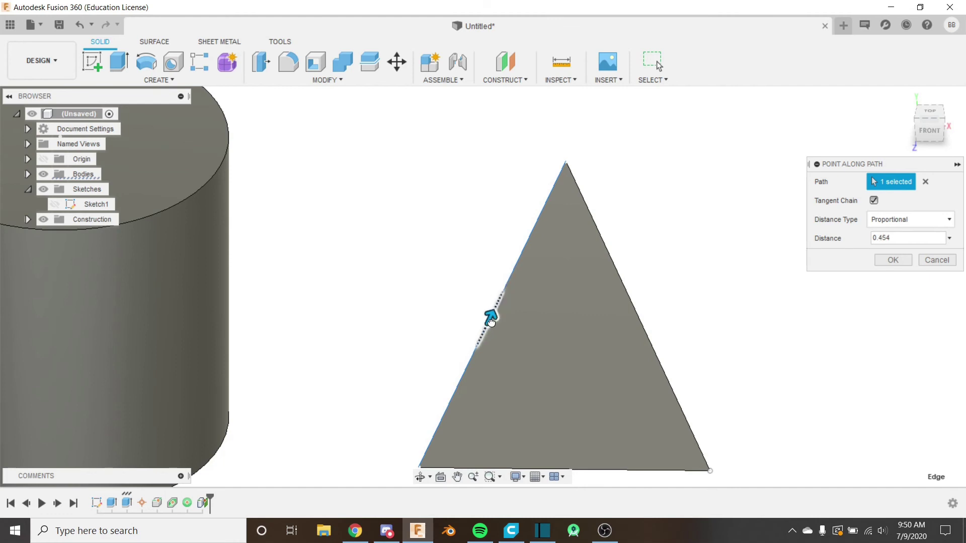
mouse_move(496, 322)
left_mouse_down()
mouse_move(480, 361)
mouse_move(493, 313)
mouse_move(450, 355)
mouse_move(490, 316)
mouse_move(479, 338)
mouse_move(497, 289)
mouse_move(493, 317)
left_mouse_up()
left_click(888, 260)
middle_click_drag(521, 371, 544, 209, "shift")
- Add a Point Along Path partway around the cylinder's top circular edge
left_click(442, 80)
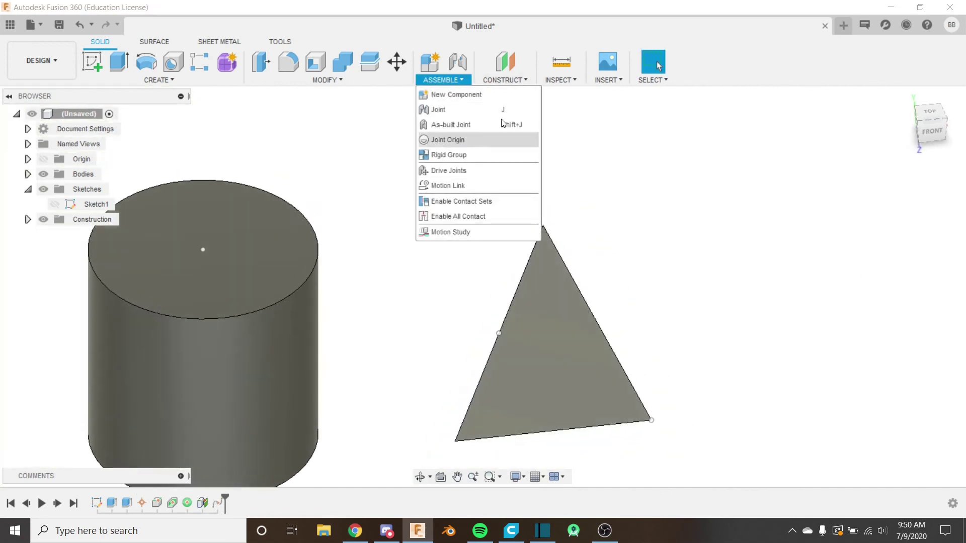
left_click(501, 79)
left_click(517, 383)
scroll(405, 275, "up", 3)
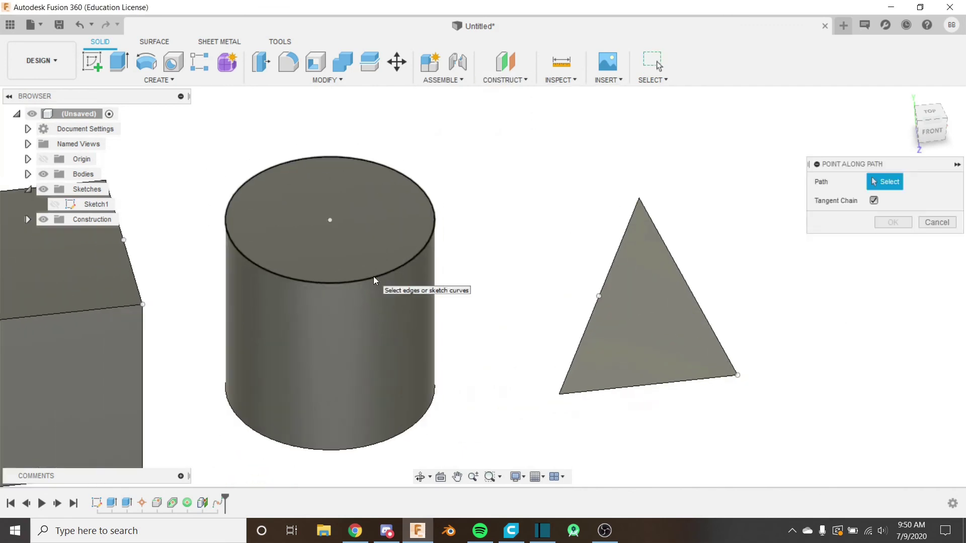
left_click(373, 276)
left_click_drag(402, 308, 322, 219)
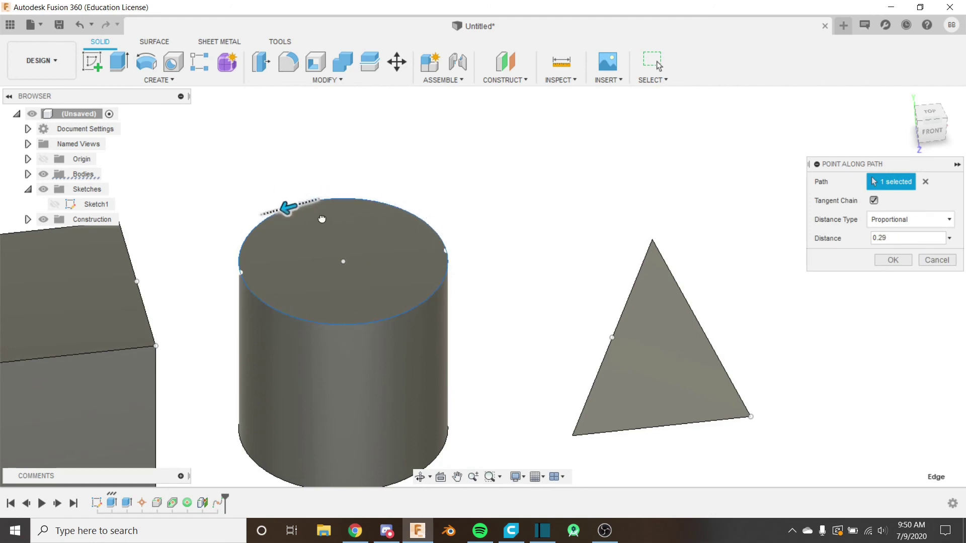
left_click(893, 260)
scroll(539, 323, "down", 4)
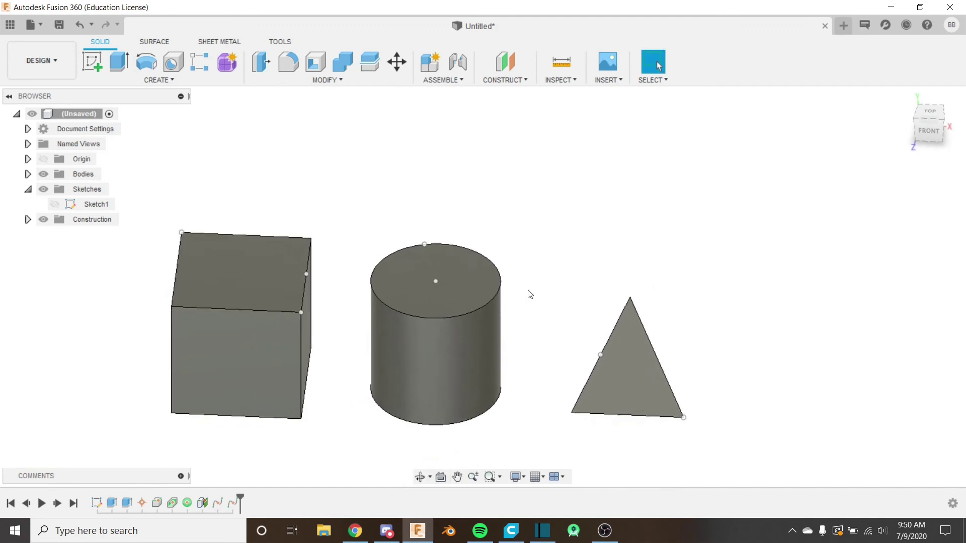
- Snap to the ViewCube's FRONT view and pan to recenter the three shapes
middle_click_drag(526, 295, 537, 284, "shift")
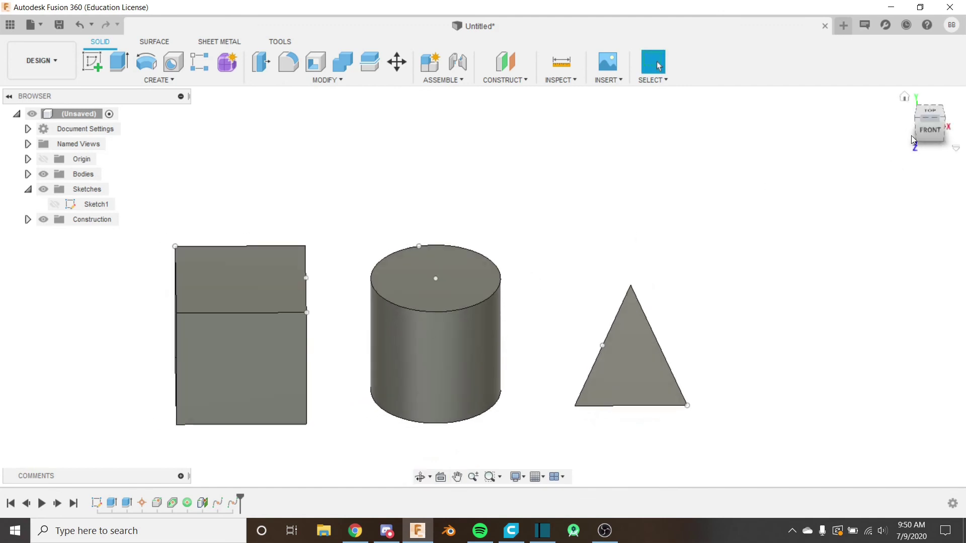
left_click(938, 127)
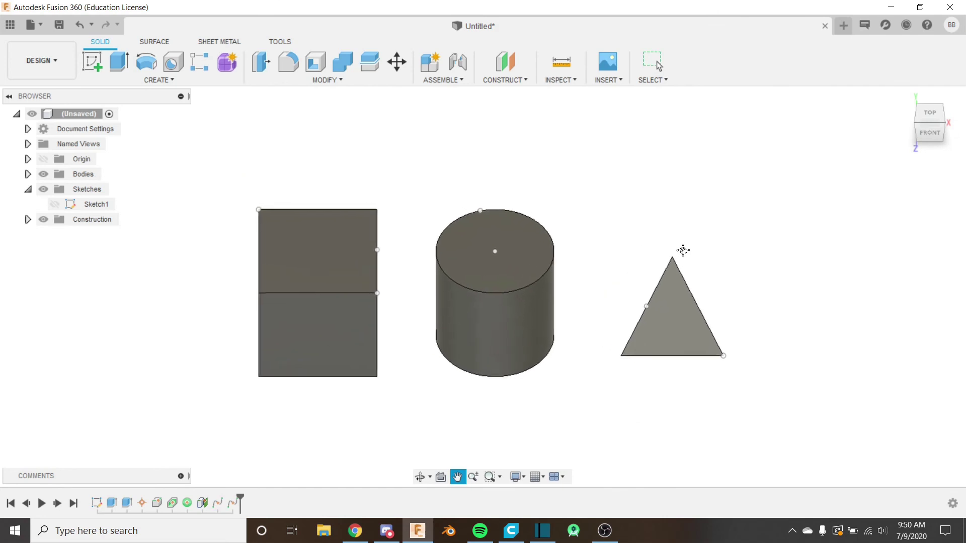
scroll(689, 256, "up", 3)
middle_click_drag(681, 258, 731, 260)
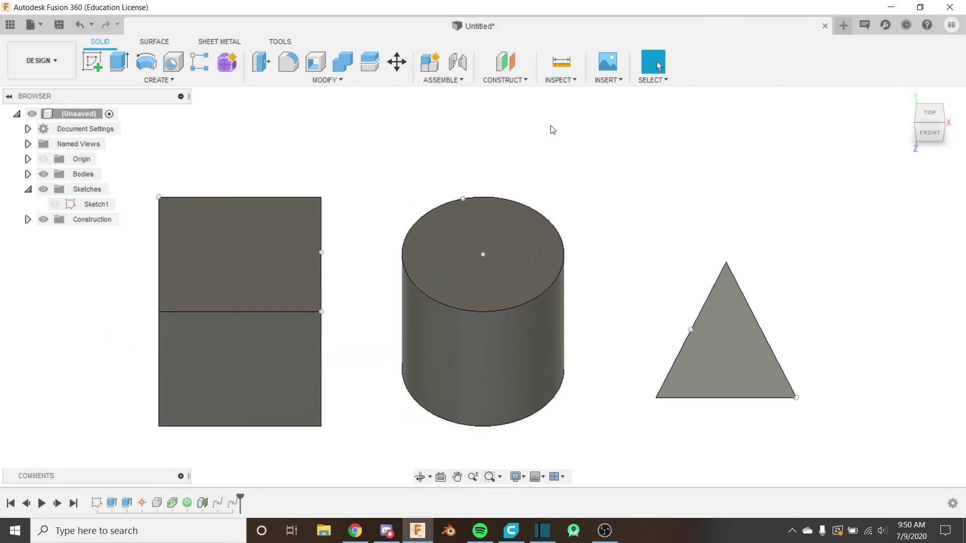
- Review the CONSTRUCT and INSPECT menu tools, then close the list
left_click(516, 84)
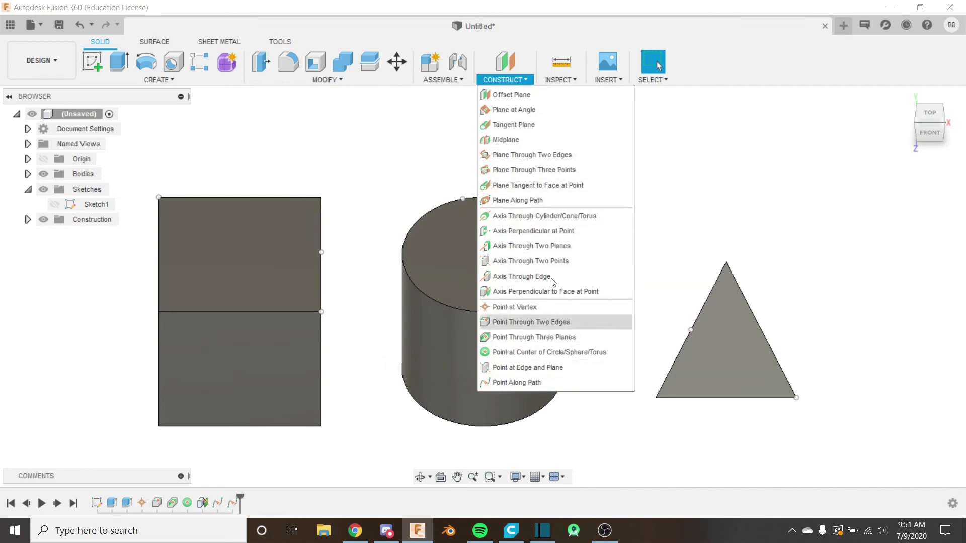
left_click(560, 80)
left_click(505, 80)
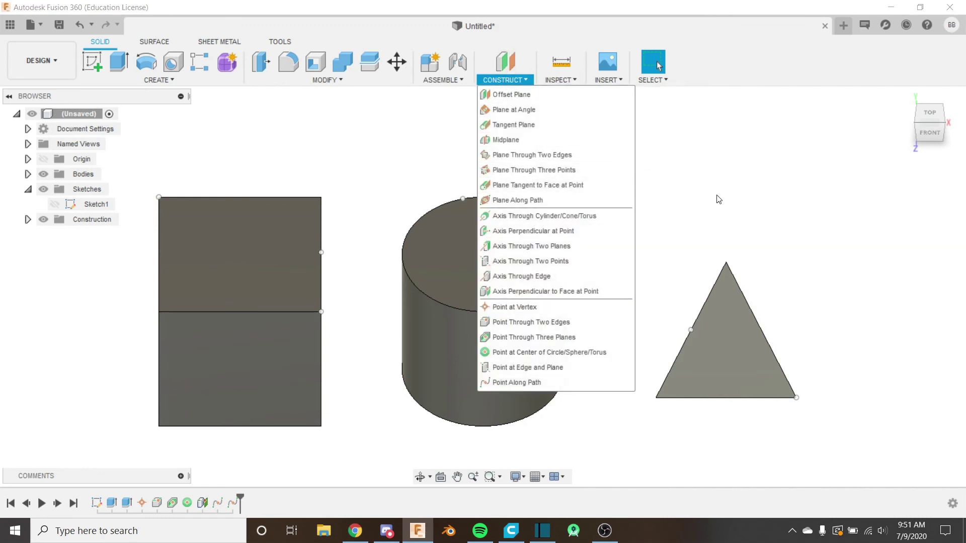
left_click(713, 198)
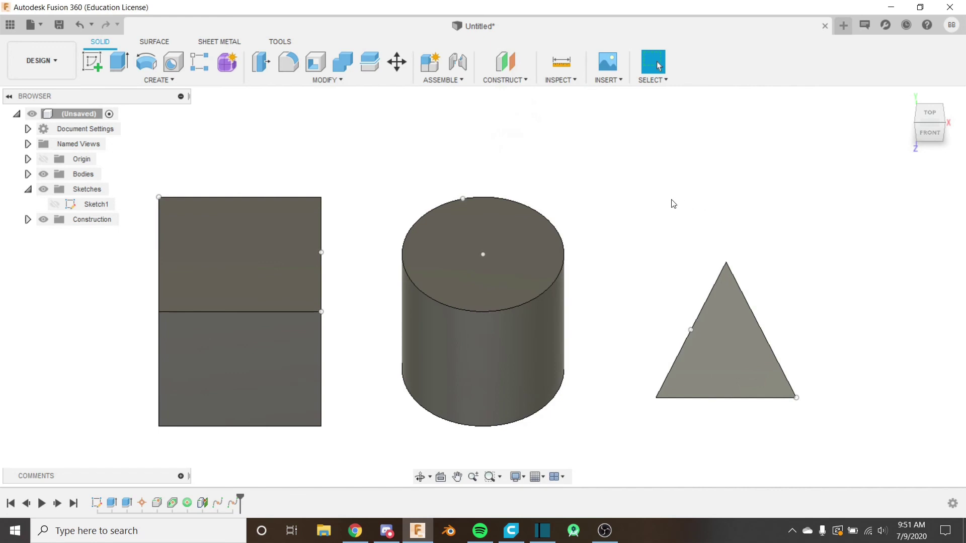